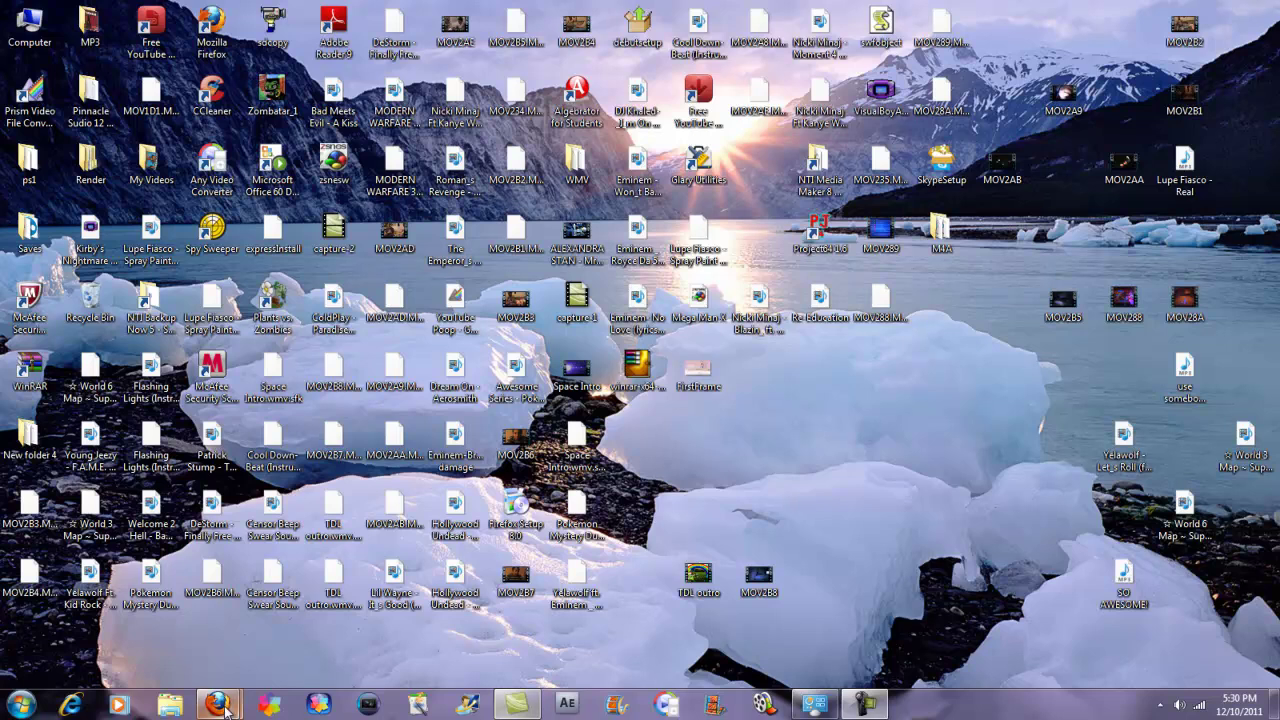
# - Bring Firefox forward and open Video Manager from the account menu, showing 163 uploaded videos
pyautogui.moveTo(217, 705)
pyautogui.click(172, 645)
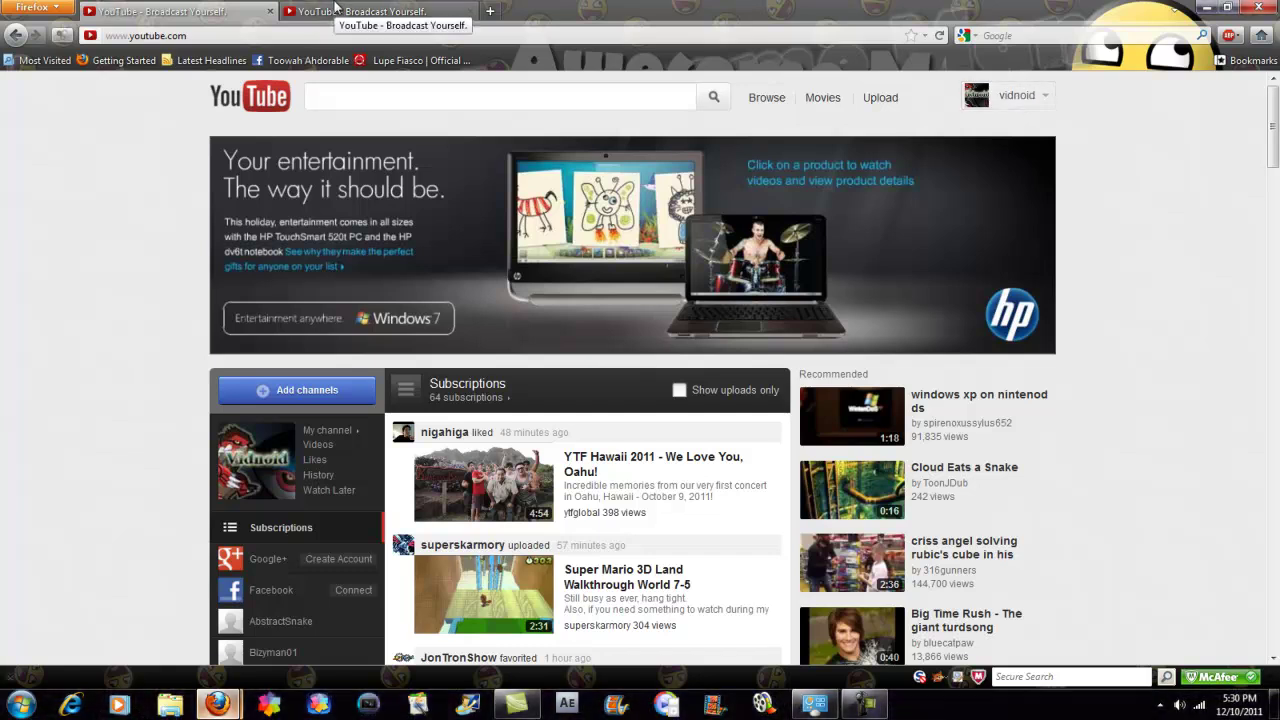
pyautogui.click(1010, 95)
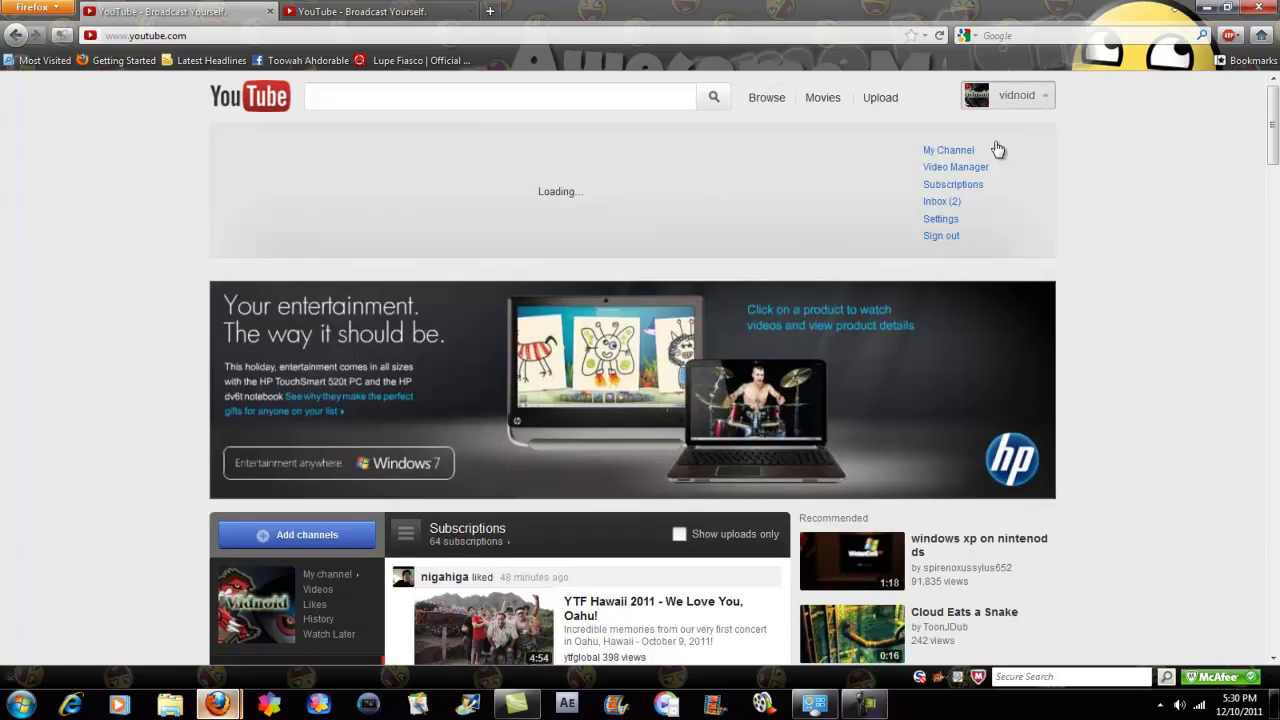
pyautogui.click(975, 170)
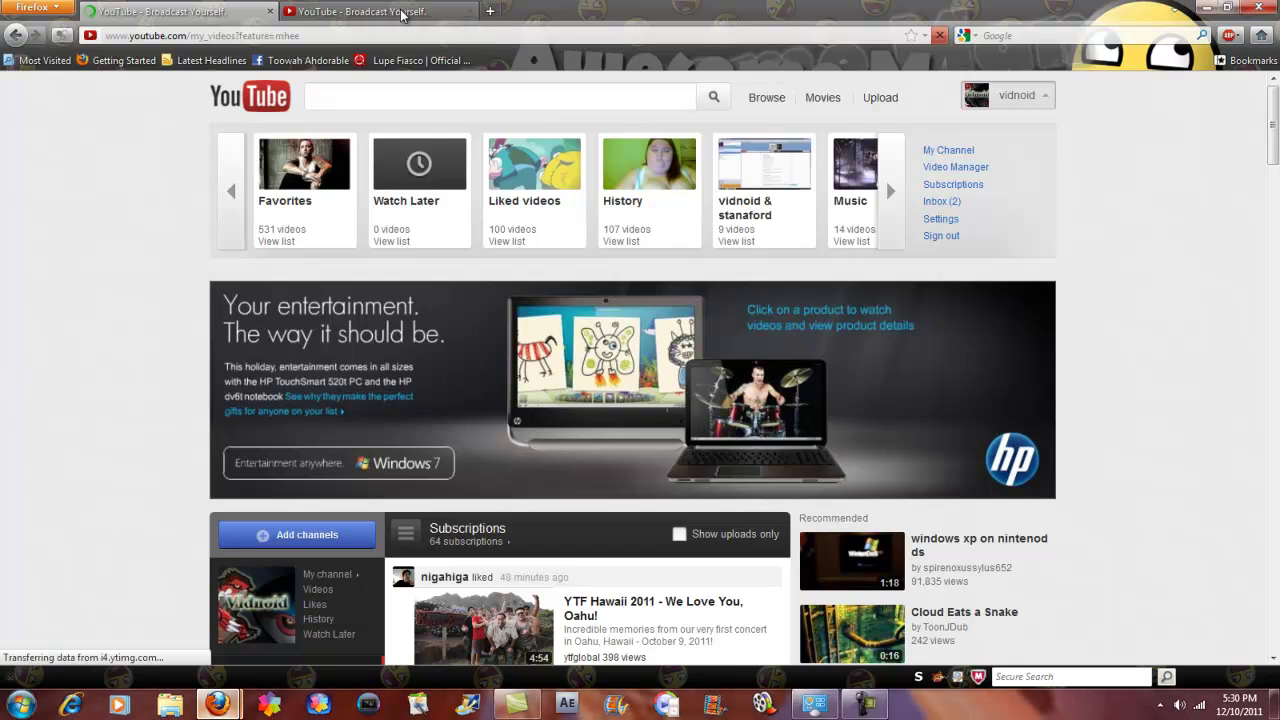
pyautogui.click(401, 12)
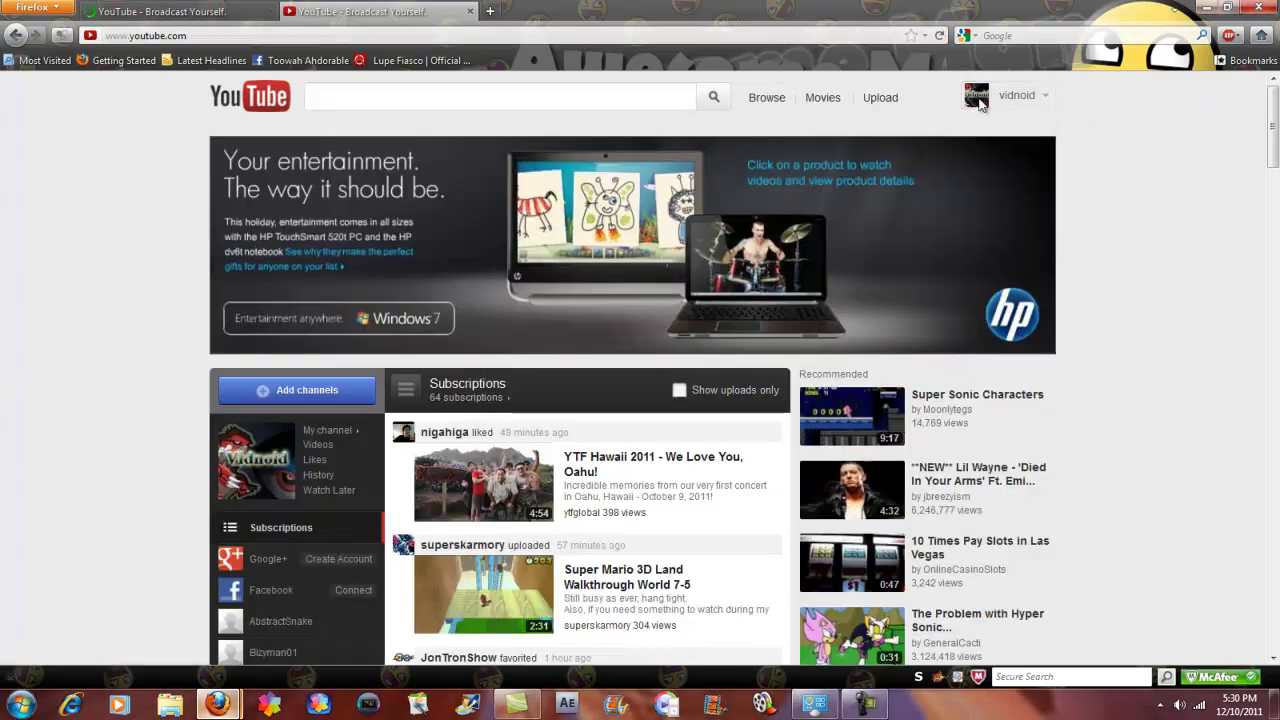
pyautogui.click(1017, 96)
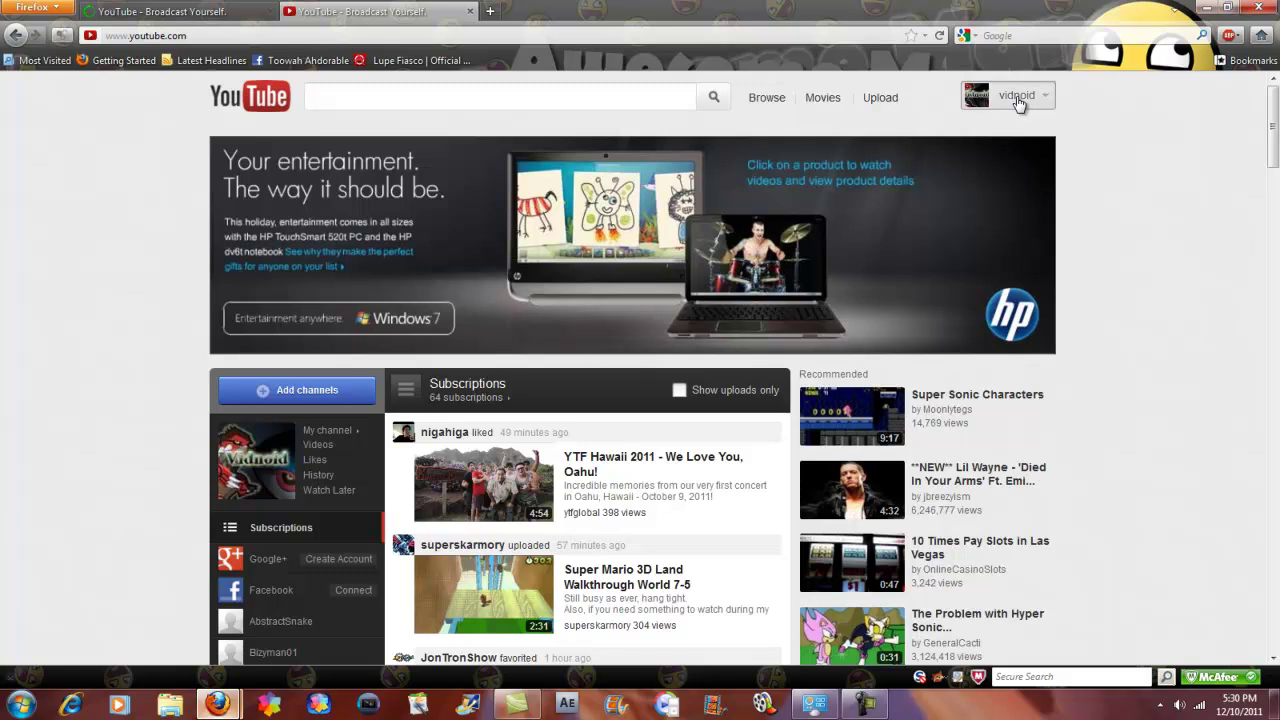
pyautogui.click(960, 167)
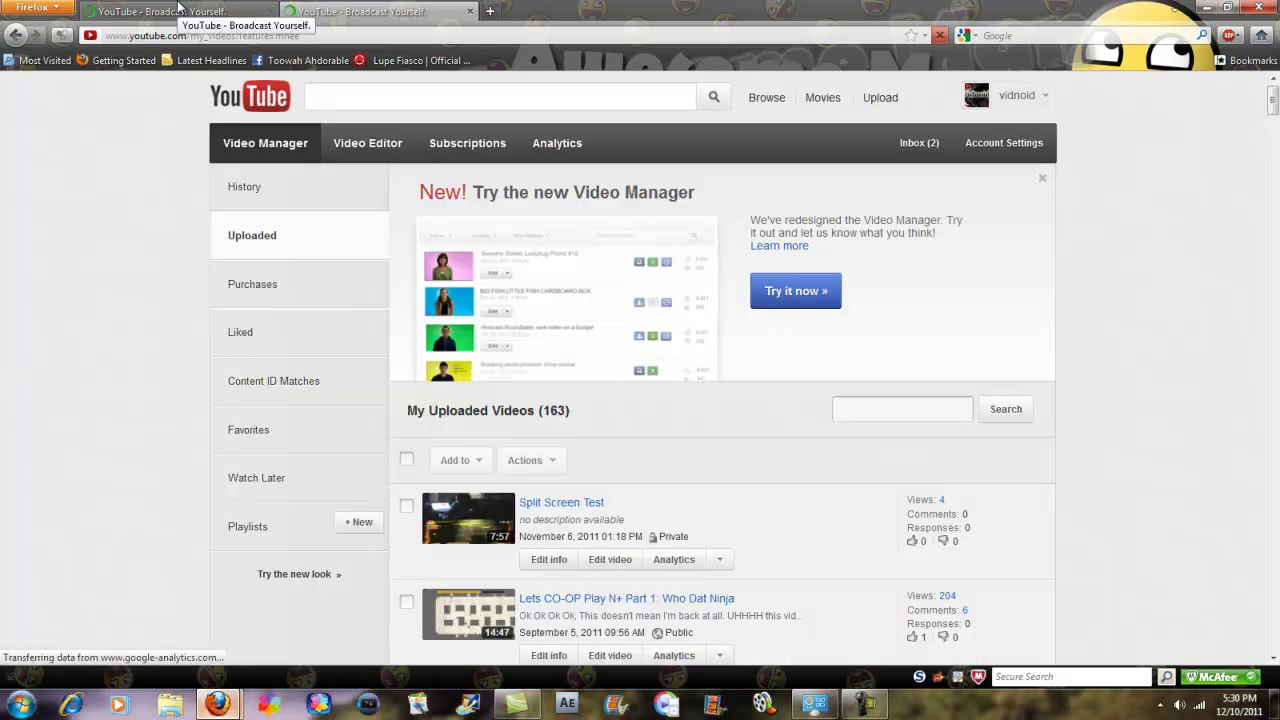
# - View the Insight views report (27,397 lifetime channel views), then return to the uploaded-videos list
pyautogui.click(583, 155)
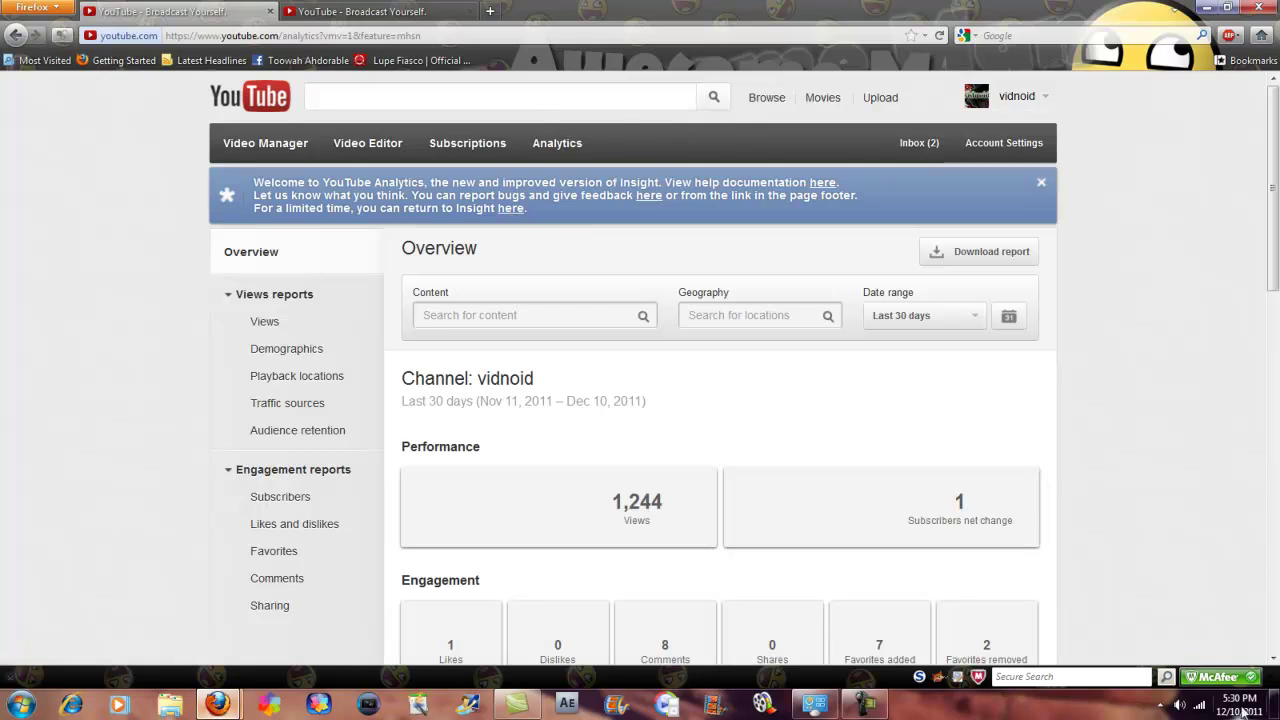
pyautogui.click(511, 209)
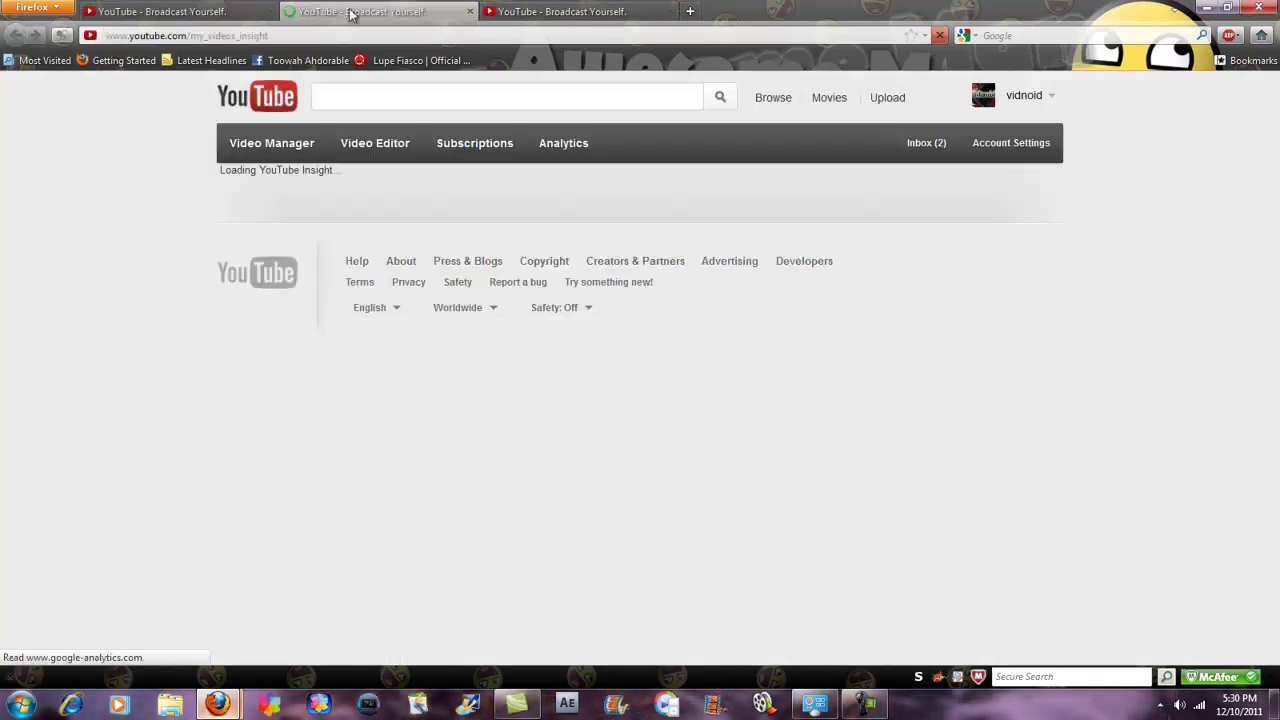
pyautogui.click(270, 11)
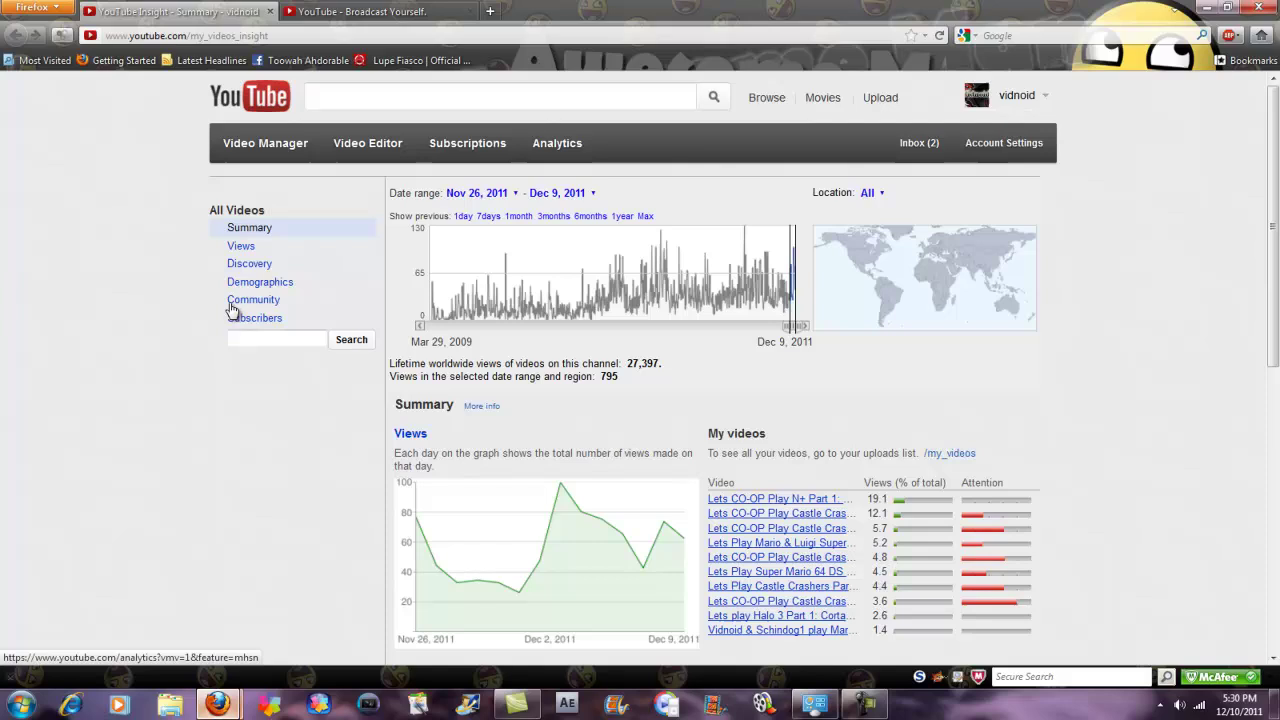
pyautogui.click(241, 247)
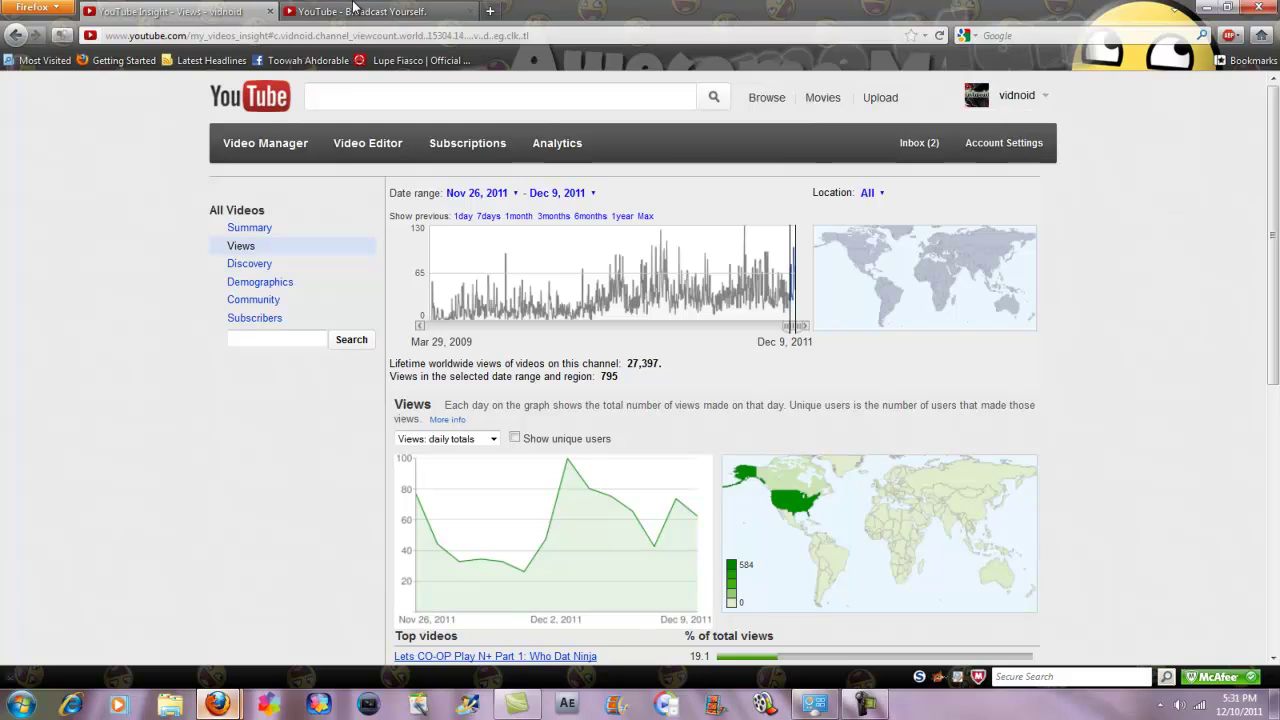
pyautogui.hotkey('ctrl', 'Tab')
# - Open the annotations editor for 'Lets CO-OP Play N+ Part 1: Who Dat Ninja' with its 14:47 video
pyautogui.moveTo(1272, 90); pyautogui.dragTo(1272, 127)
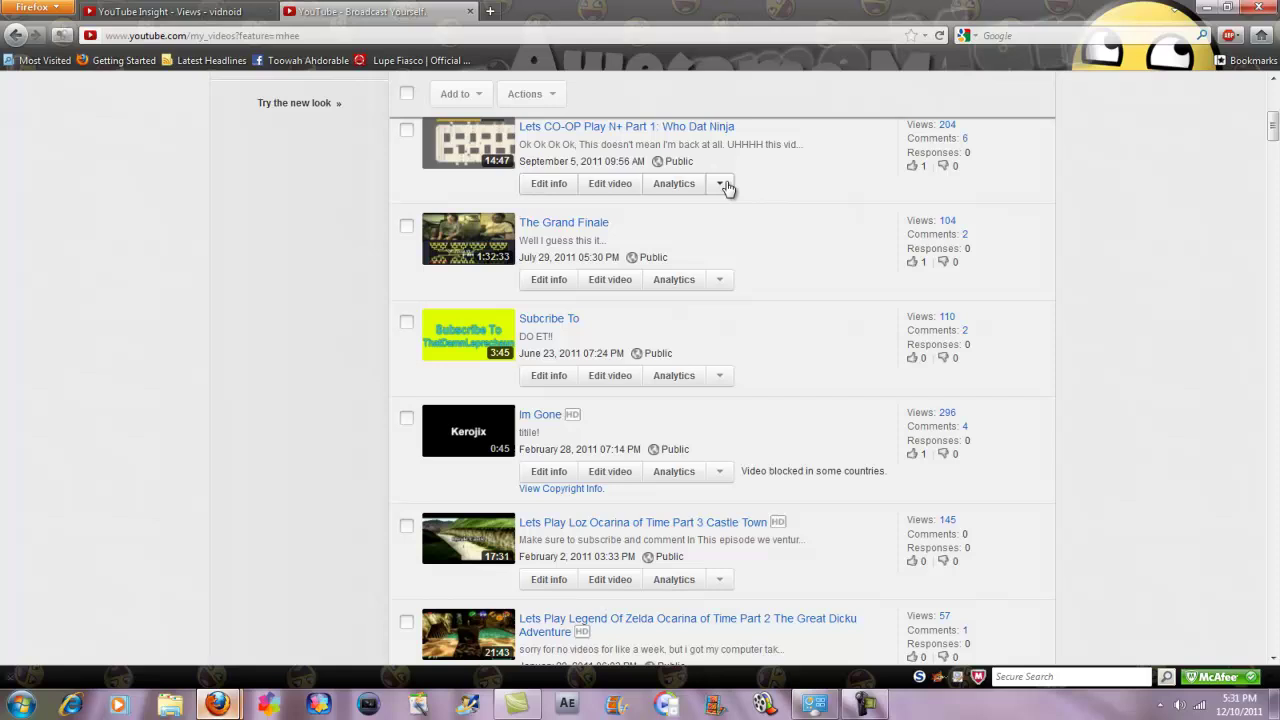
pyautogui.click(721, 185)
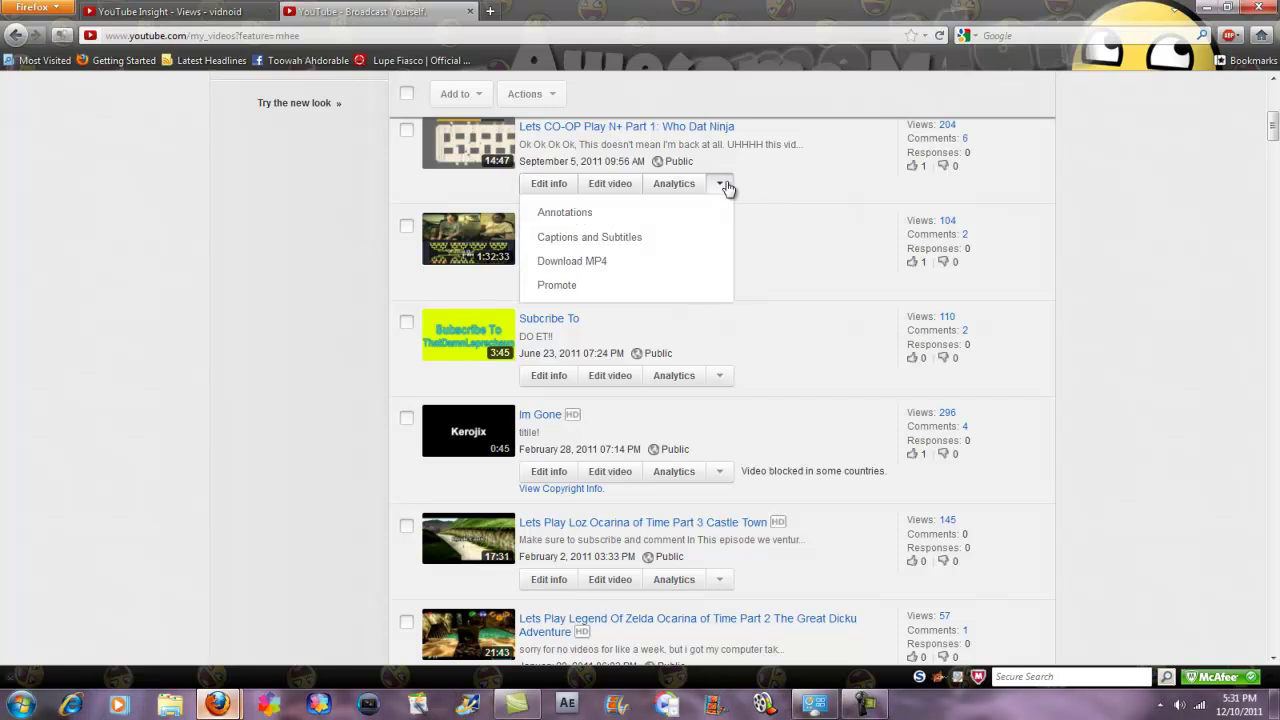
pyautogui.click(647, 214)
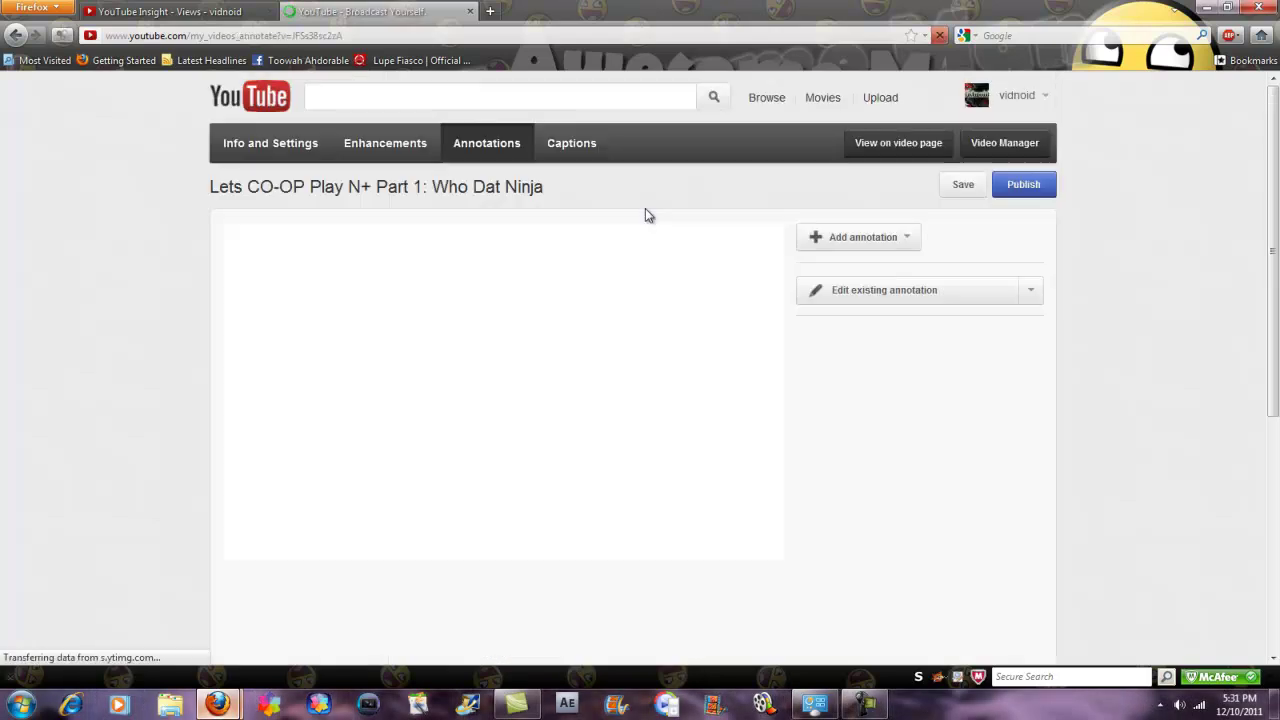
pyautogui.moveTo(1276, 134); pyautogui.dragTo(1277, 172)
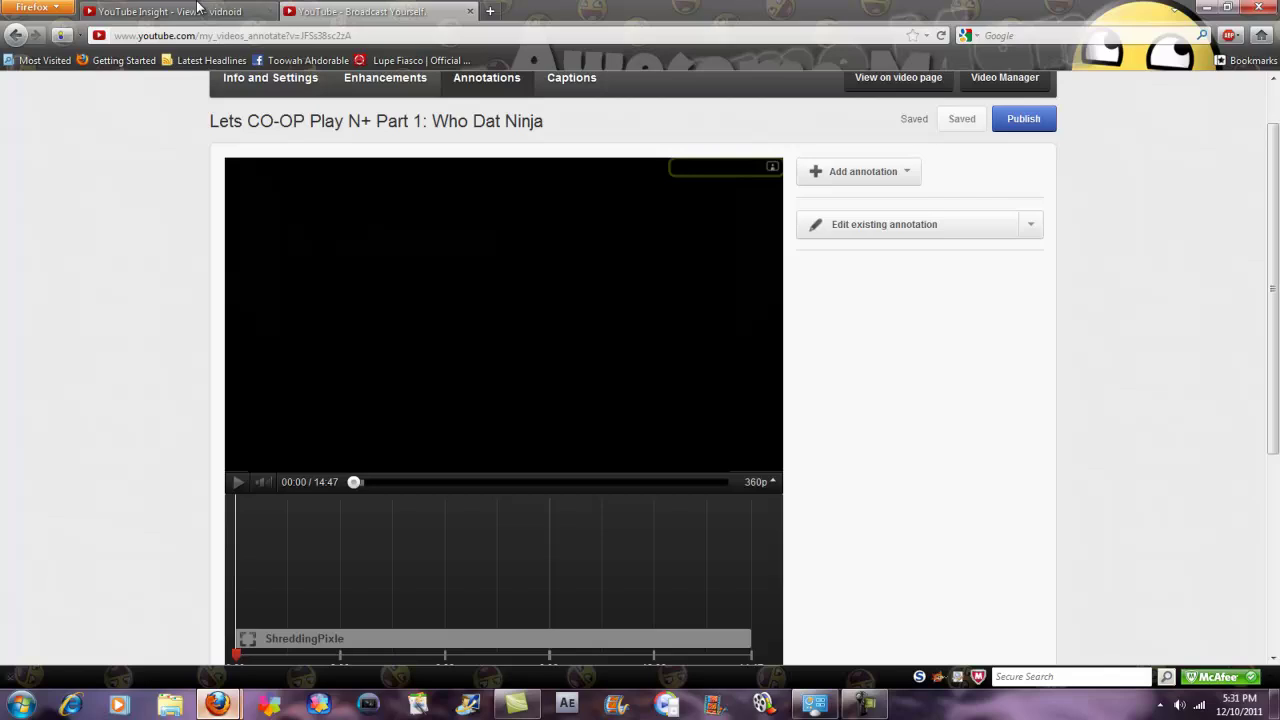
# - Narrow the Insight views report to October 22, 2009 and open Banjo Tooie part 29's entry
pyautogui.click(229, 12)
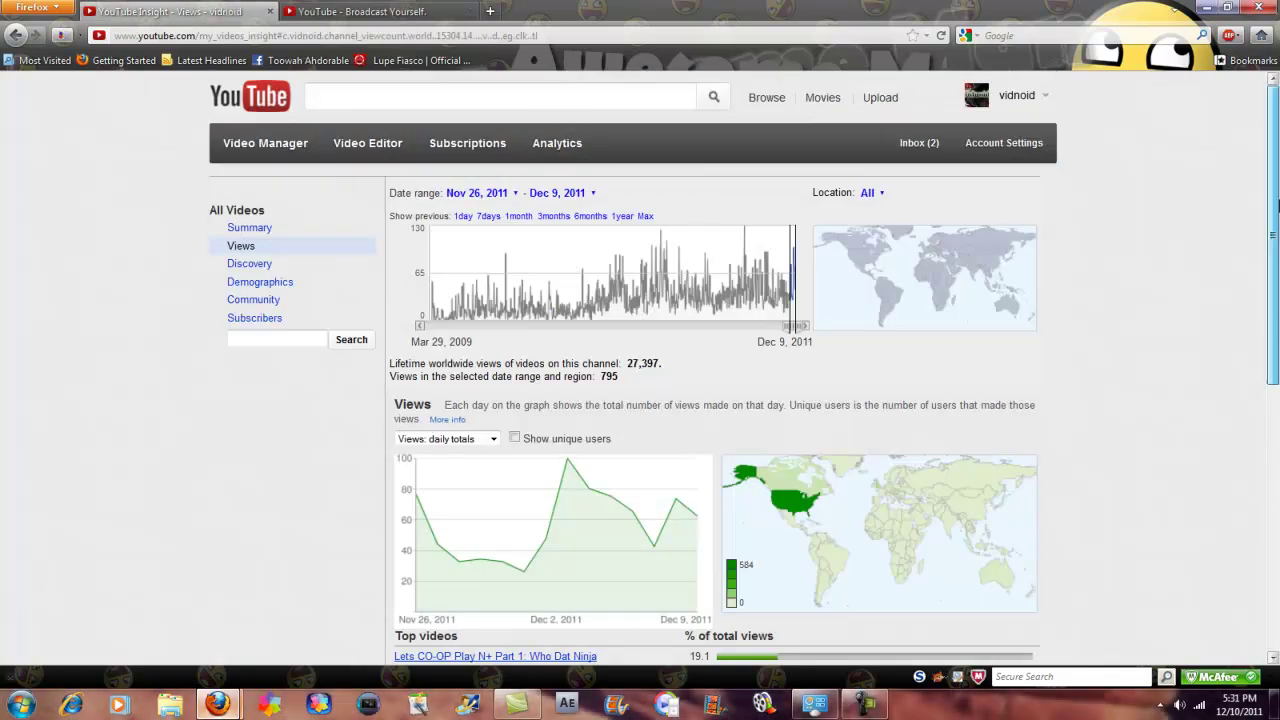
pyautogui.moveTo(1277, 208); pyautogui.dragTo(1277, 296)
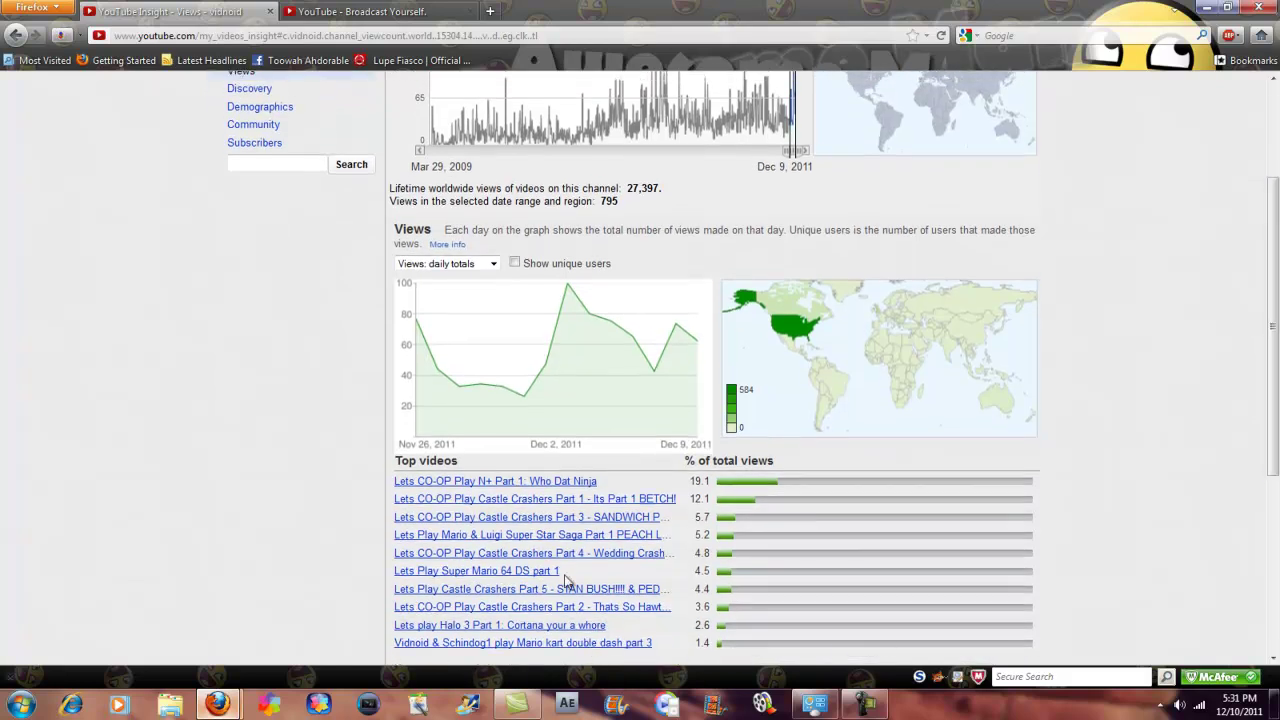
pyautogui.click(506, 149)
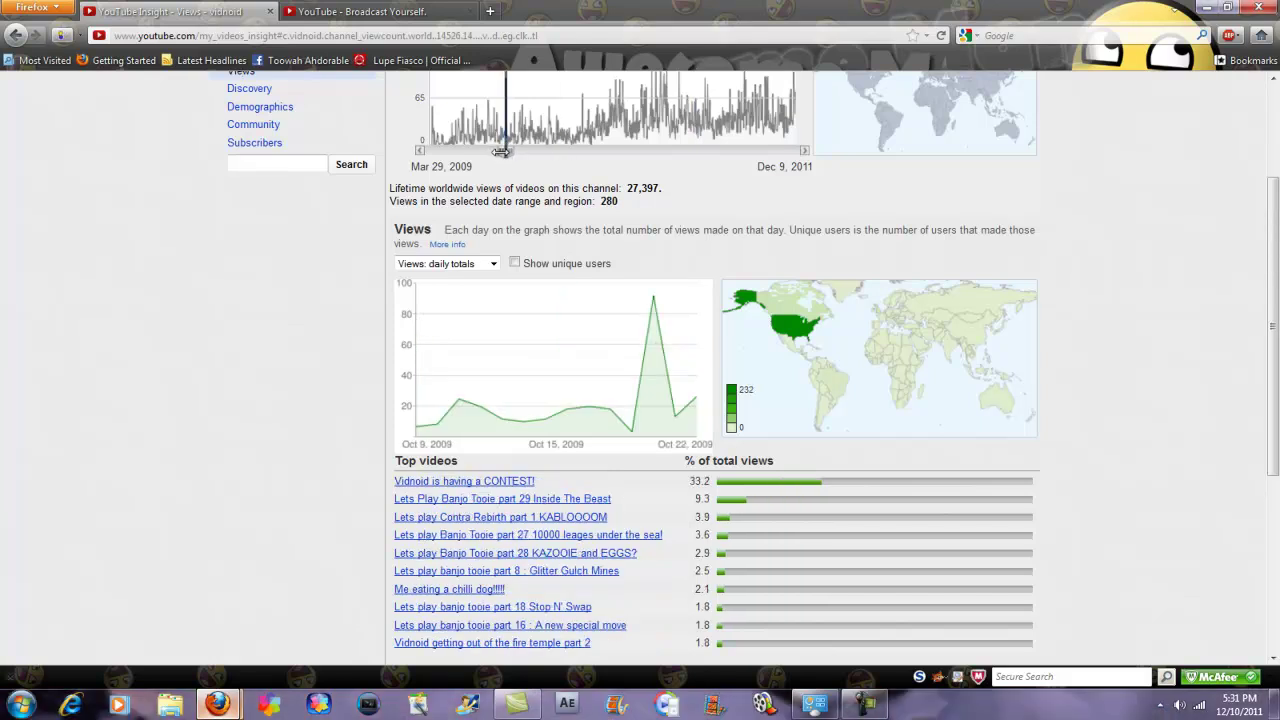
pyautogui.moveTo(501, 151); pyautogui.dragTo(505, 151)
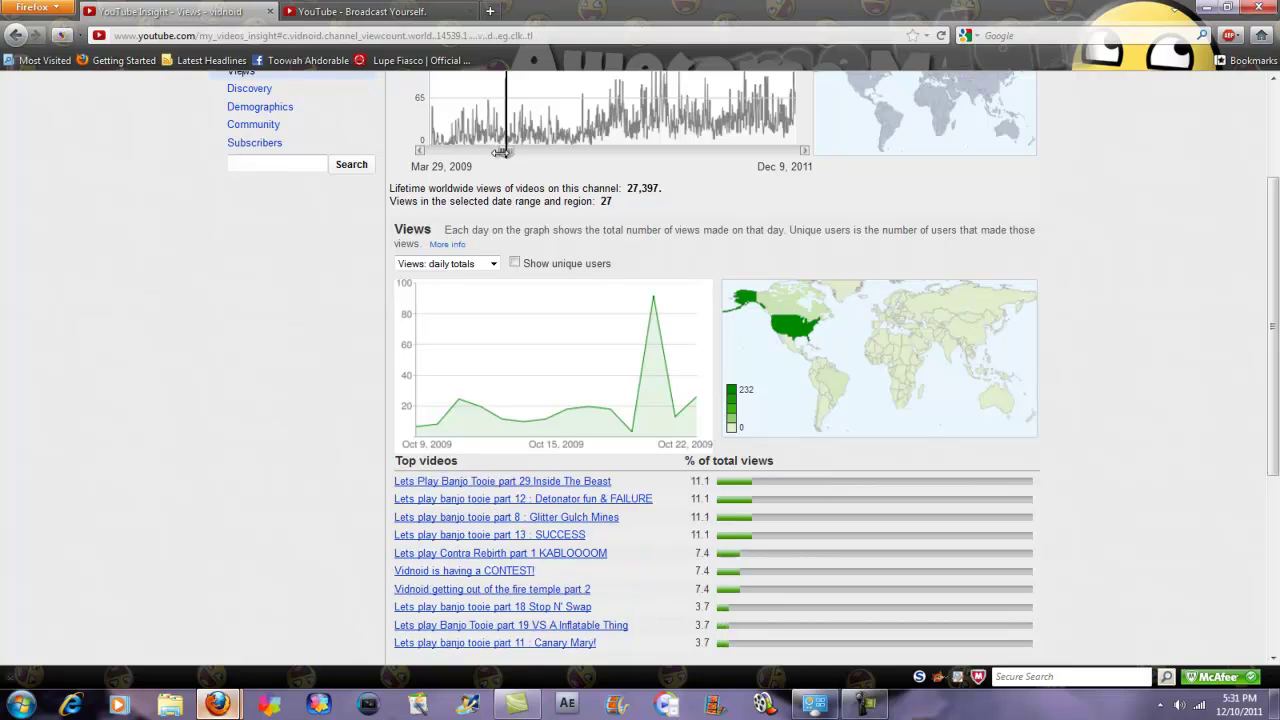
pyautogui.click(541, 484)
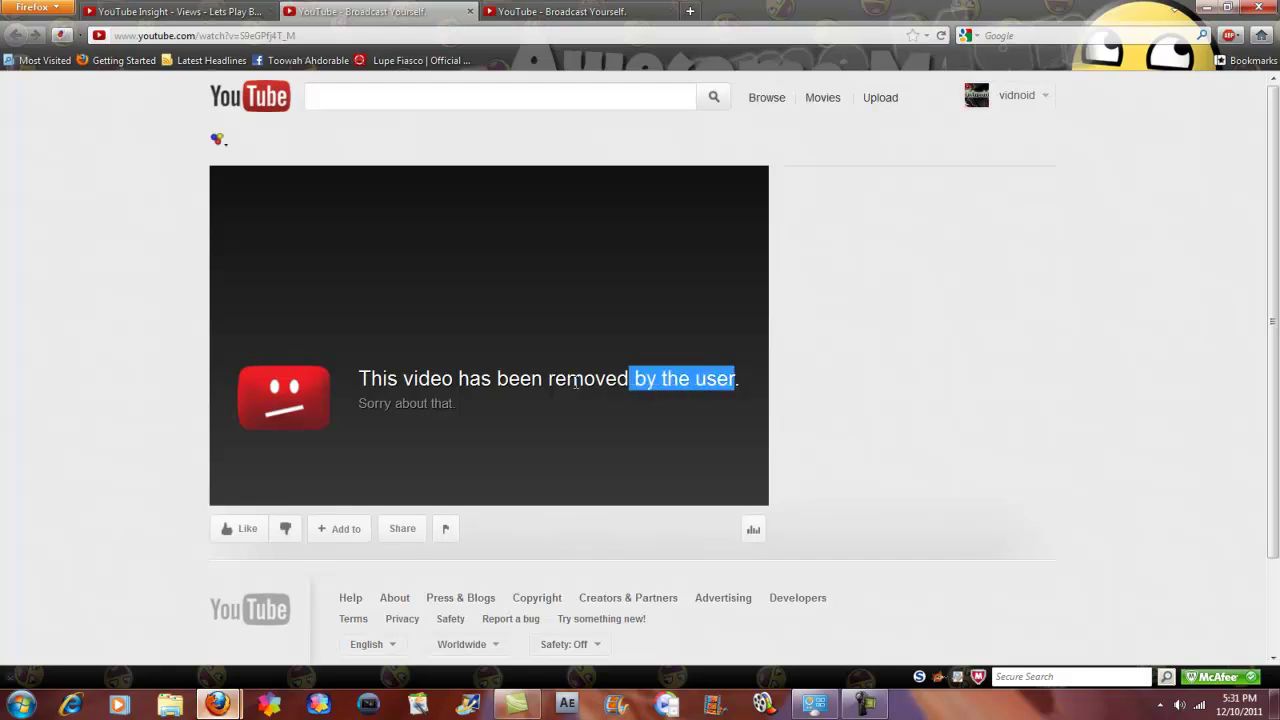
# - Copy the removed Banjo Tooie video's ID S9eGPfj4T_M from its watch-page address
pyautogui.moveTo(738, 380); pyautogui.dragTo(342, 389)
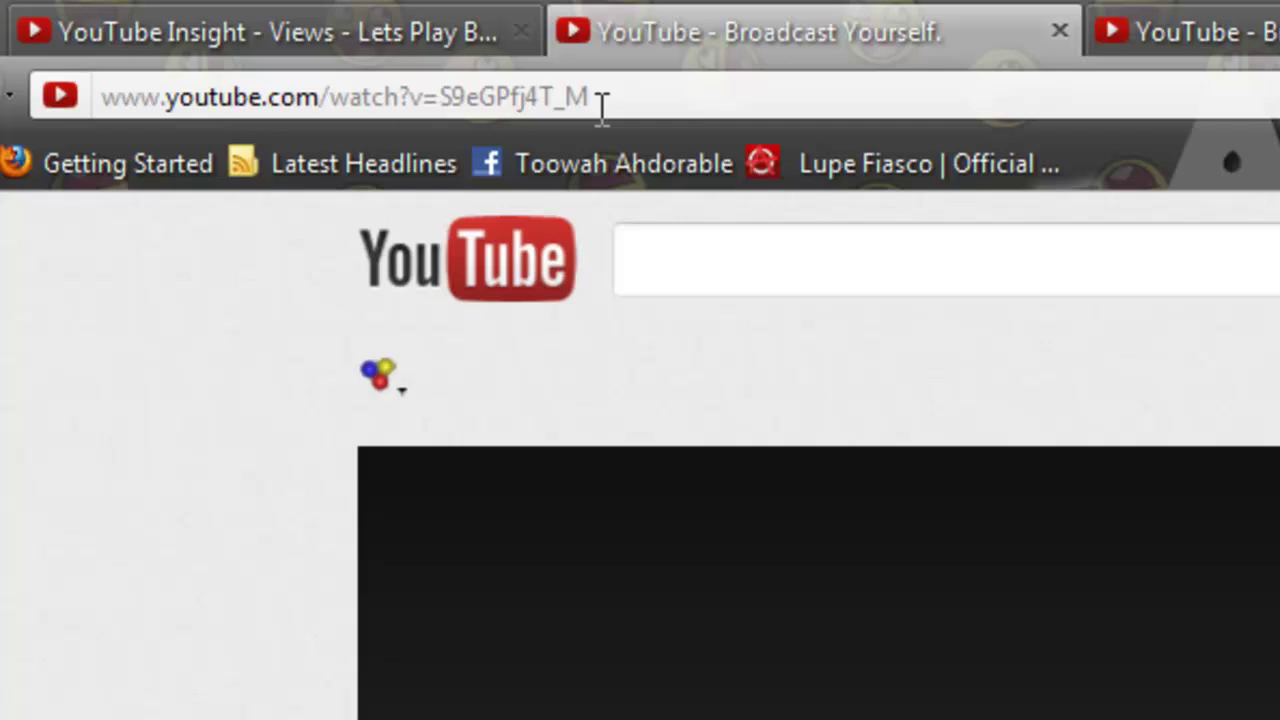
pyautogui.click(495, 77)
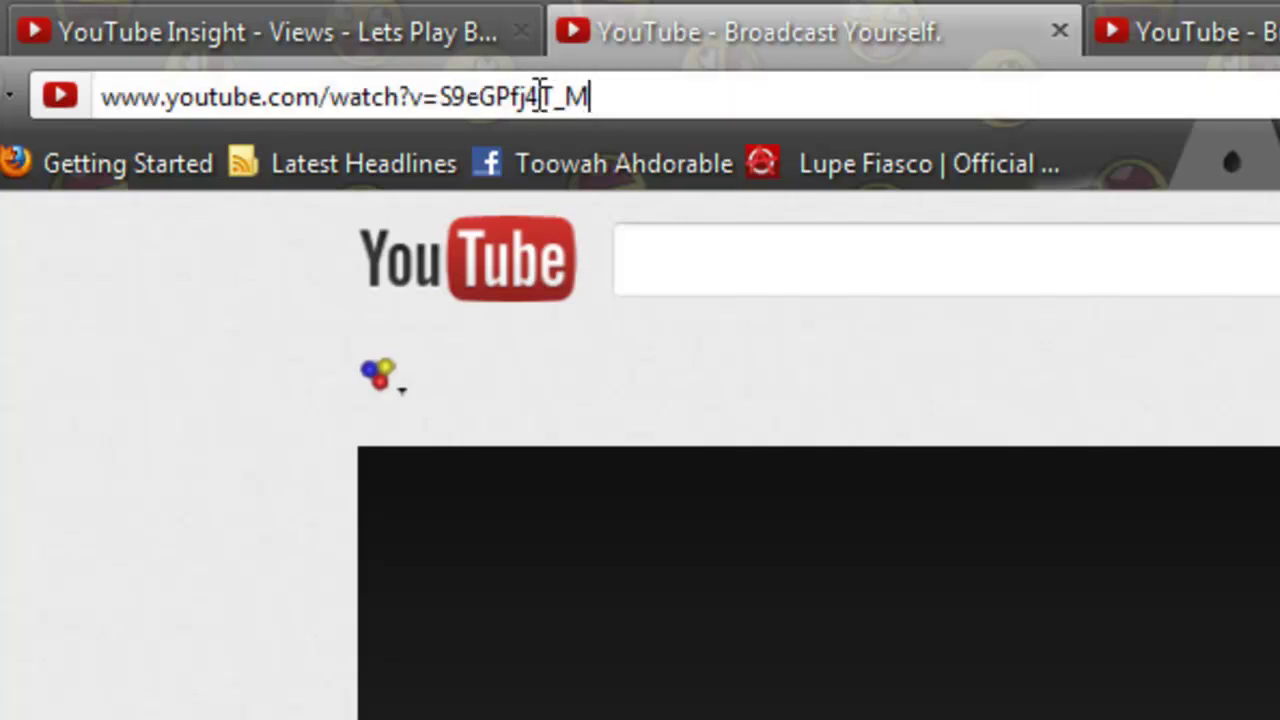
pyautogui.moveTo(590, 96)
pyautogui.mouseDown()
pyautogui.moveTo(435, 115)
pyautogui.moveTo(432, 97)
pyautogui.mouseUp()
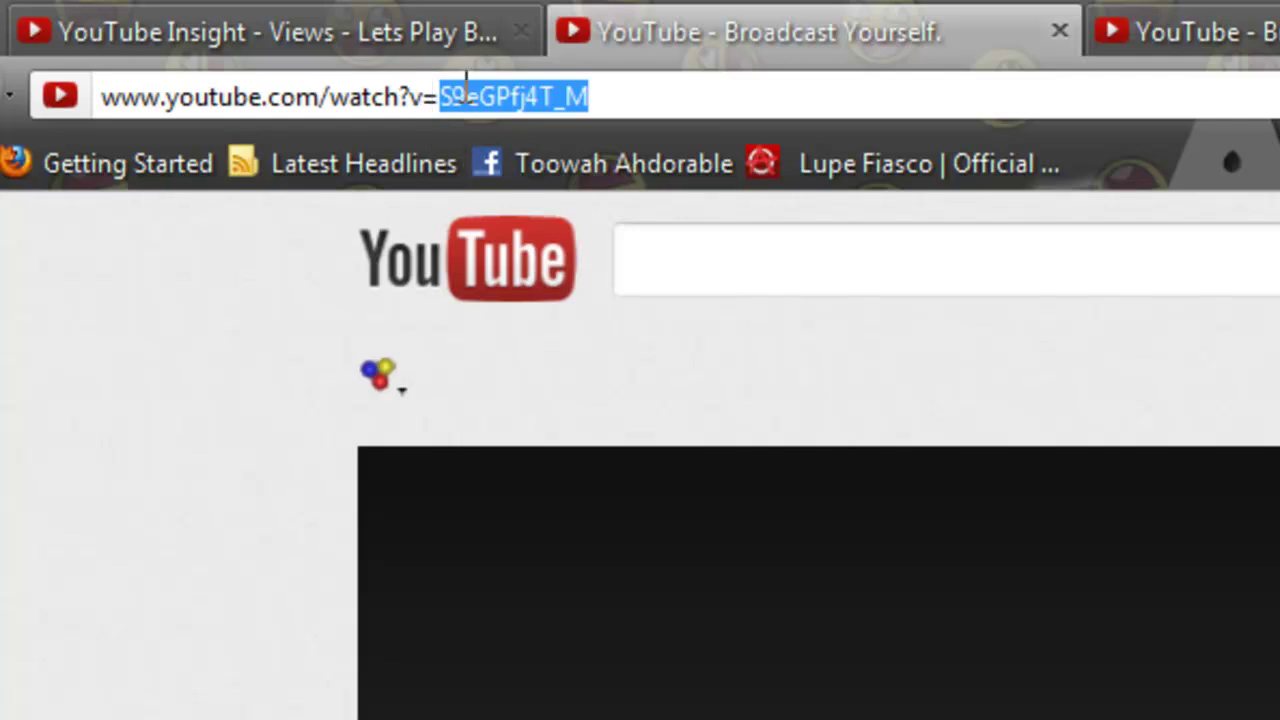
pyautogui.rightClick(468, 95)
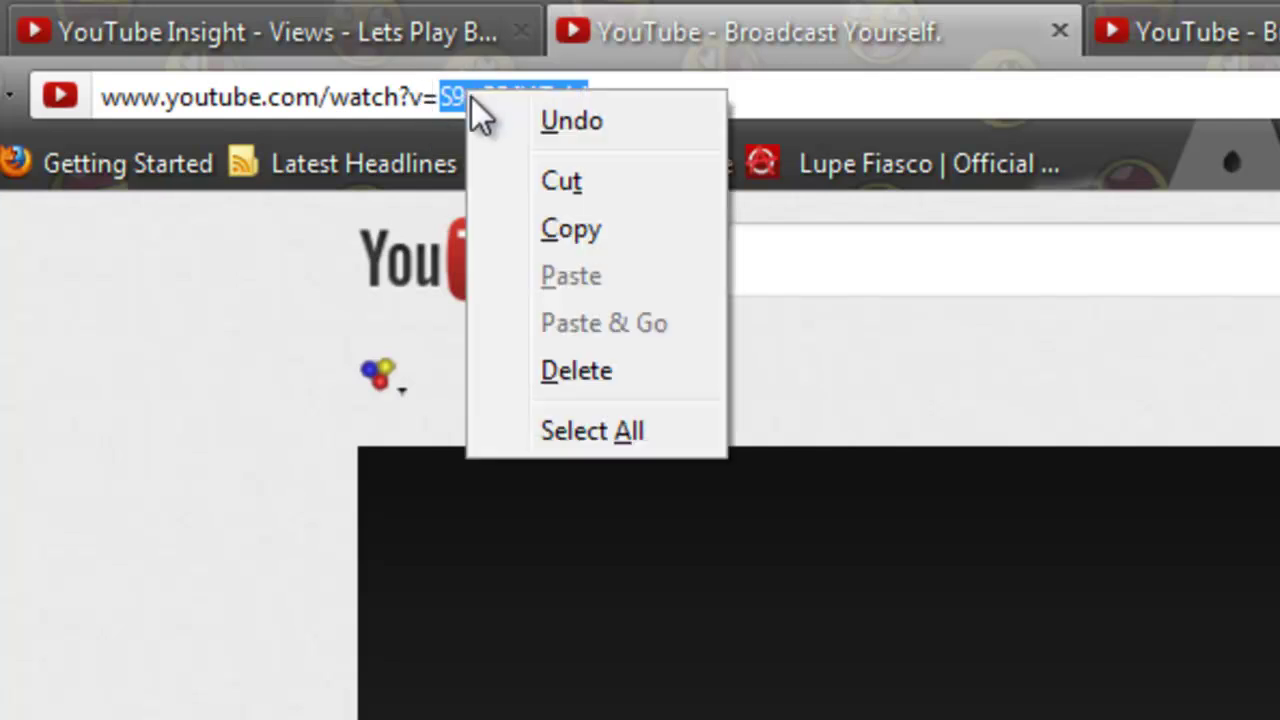
pyautogui.click(579, 228)
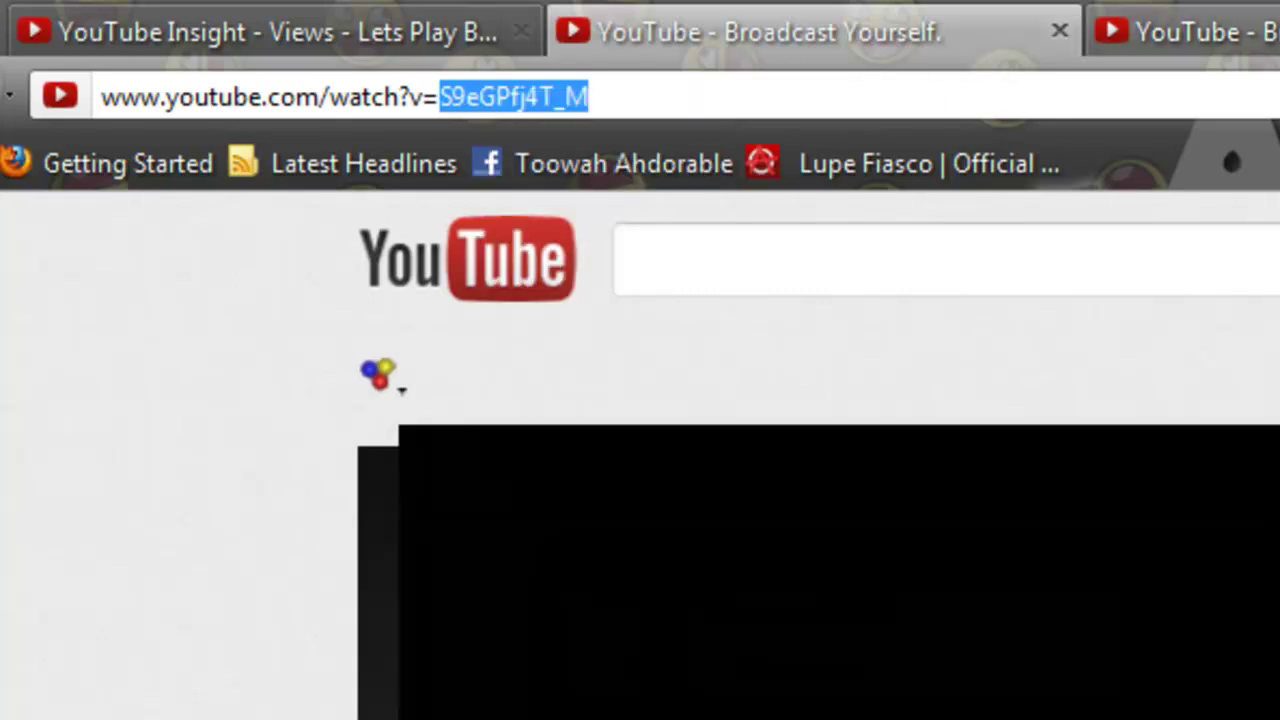
# - Select the N+ Part 1 video ID JFSs38sc2zA in the annotations editor's address
pyautogui.hotkey('ctrl', 'Tab')
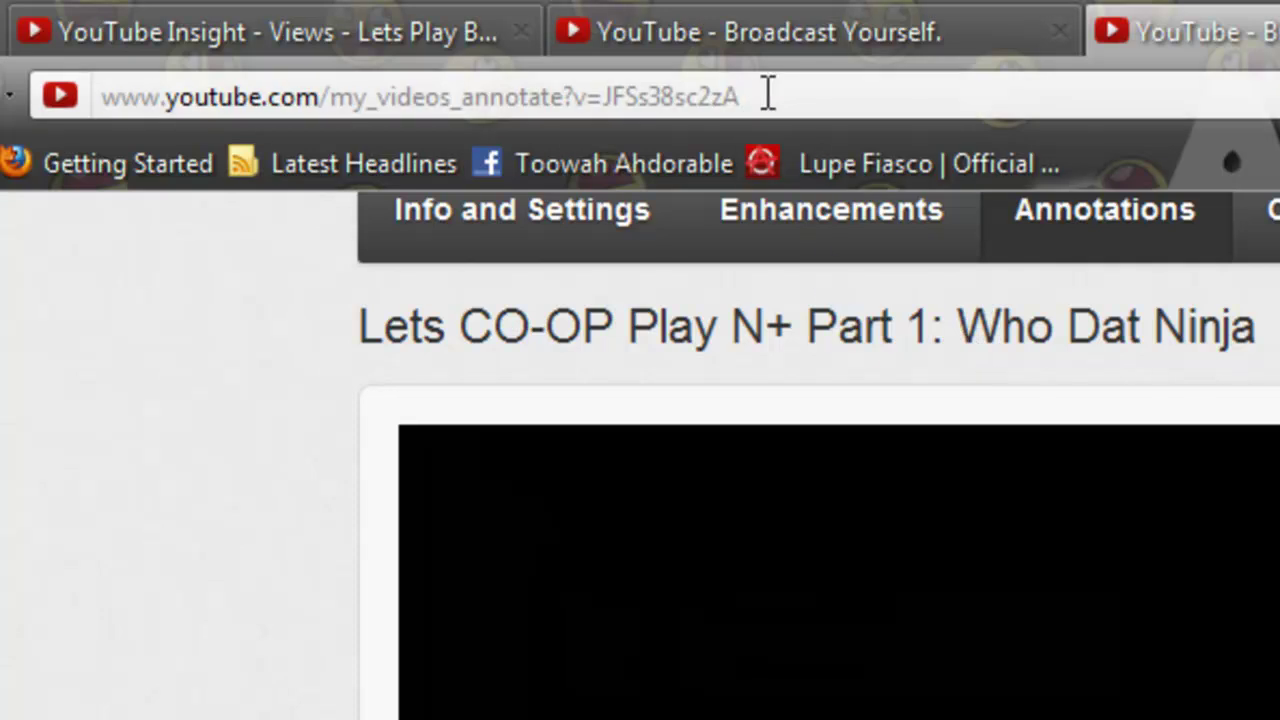
pyautogui.moveTo(766, 94); pyautogui.dragTo(607, 92)
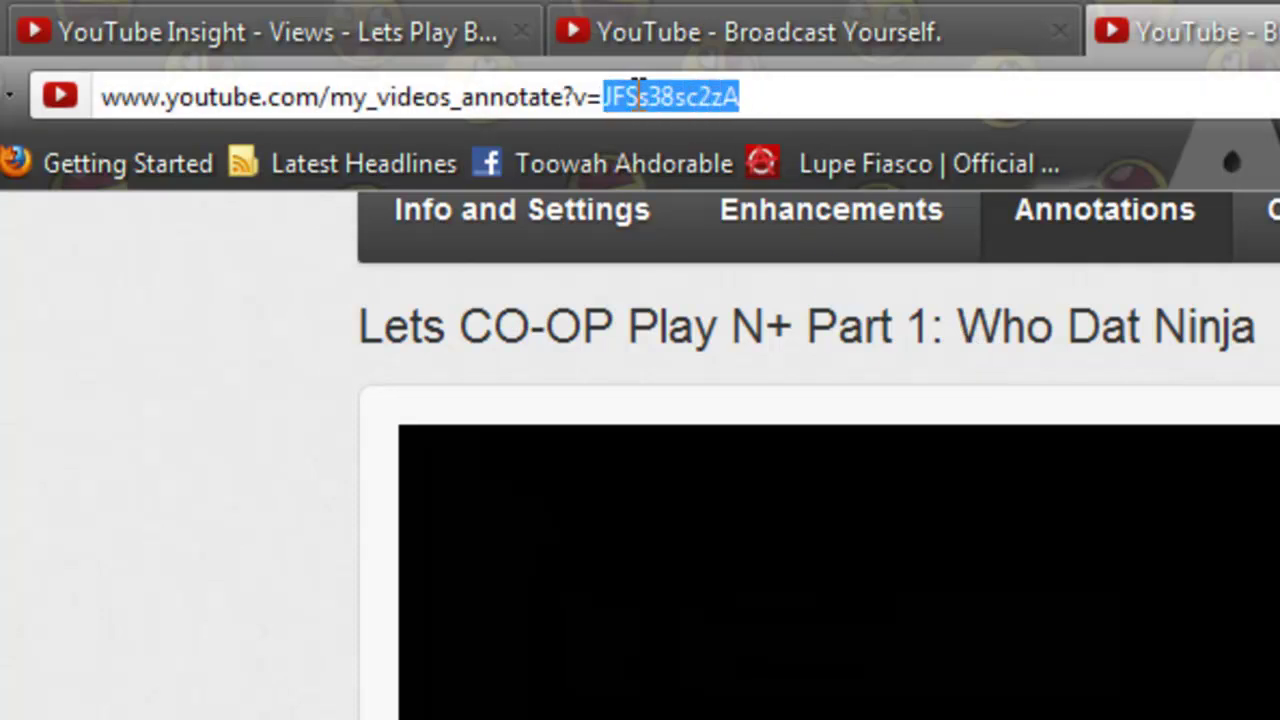
pyautogui.rightClick(638, 94)
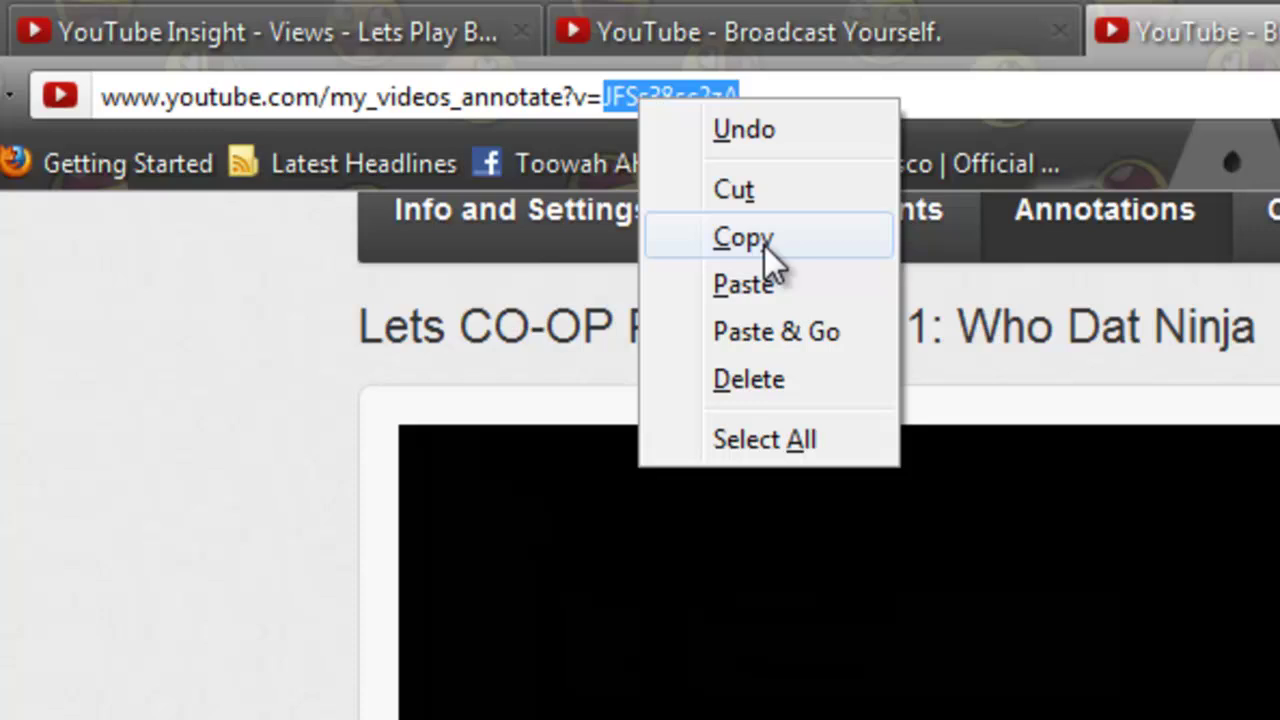
# - Paste S9eGPfj4T_M into the annotations editor URL to load the removed Banjo Tooie video
pyautogui.click(760, 282)
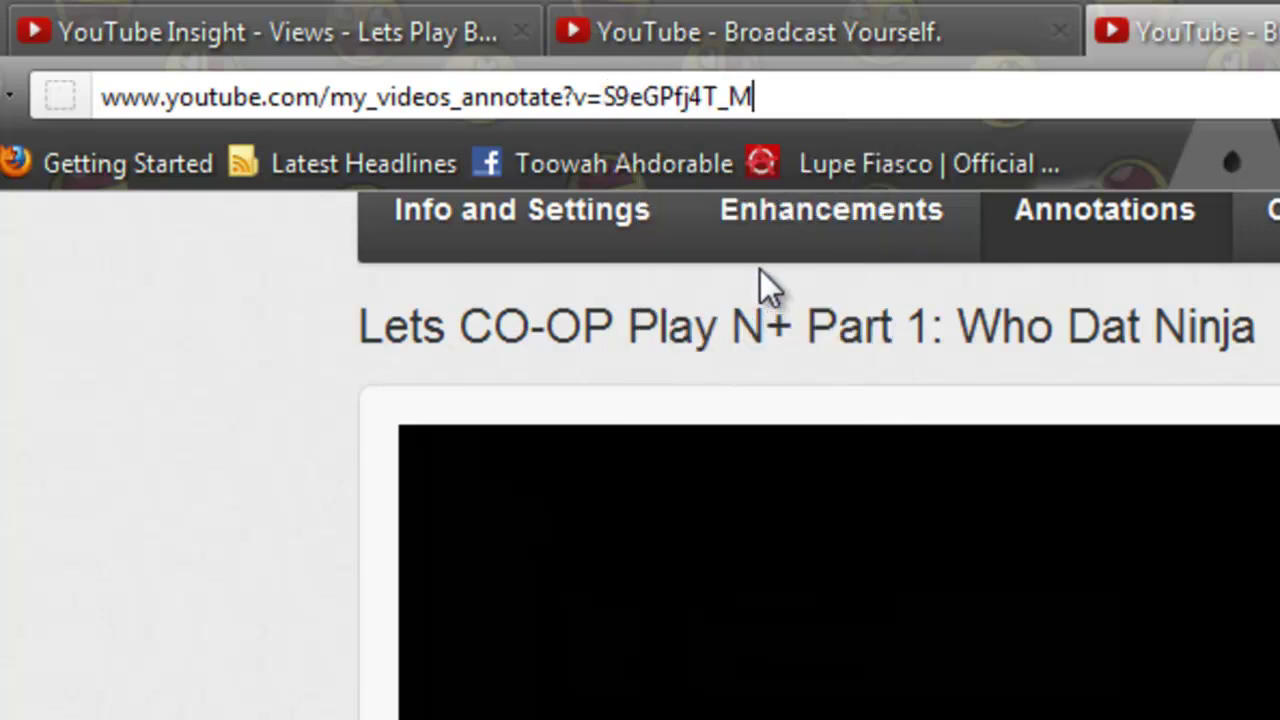
pyautogui.press('Return')
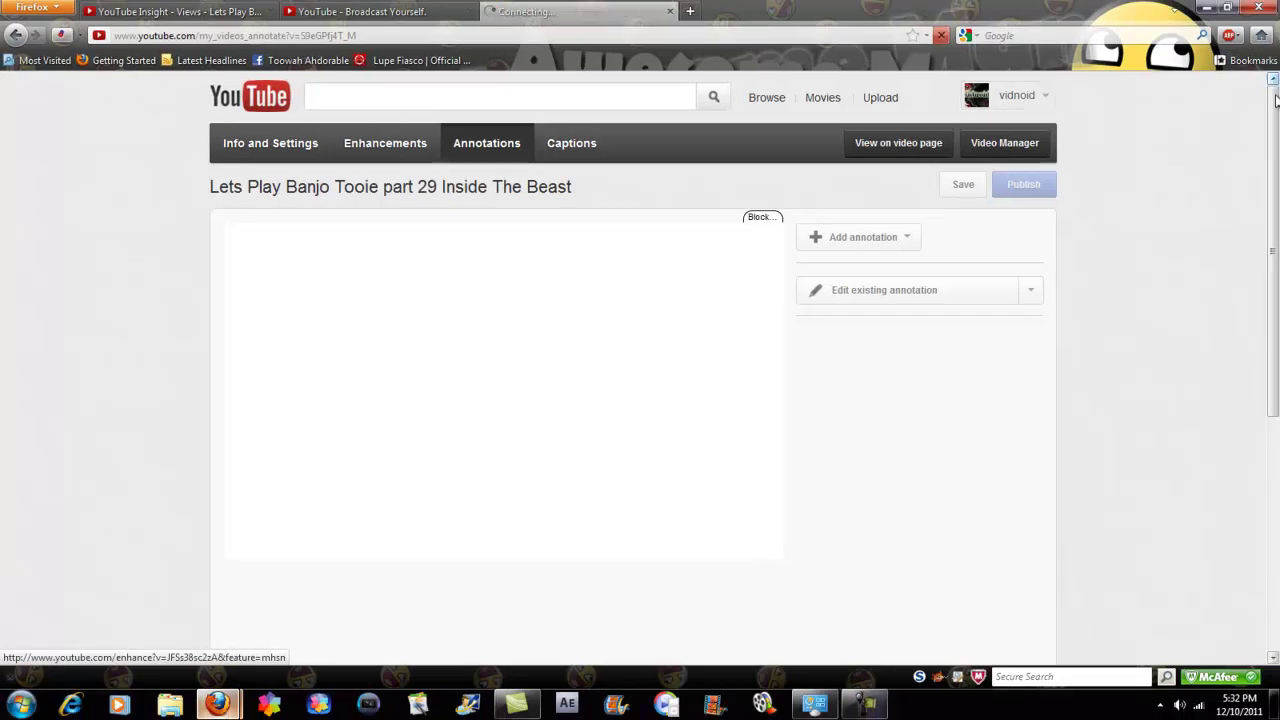
pyautogui.scroll(-1, 1275, 135)
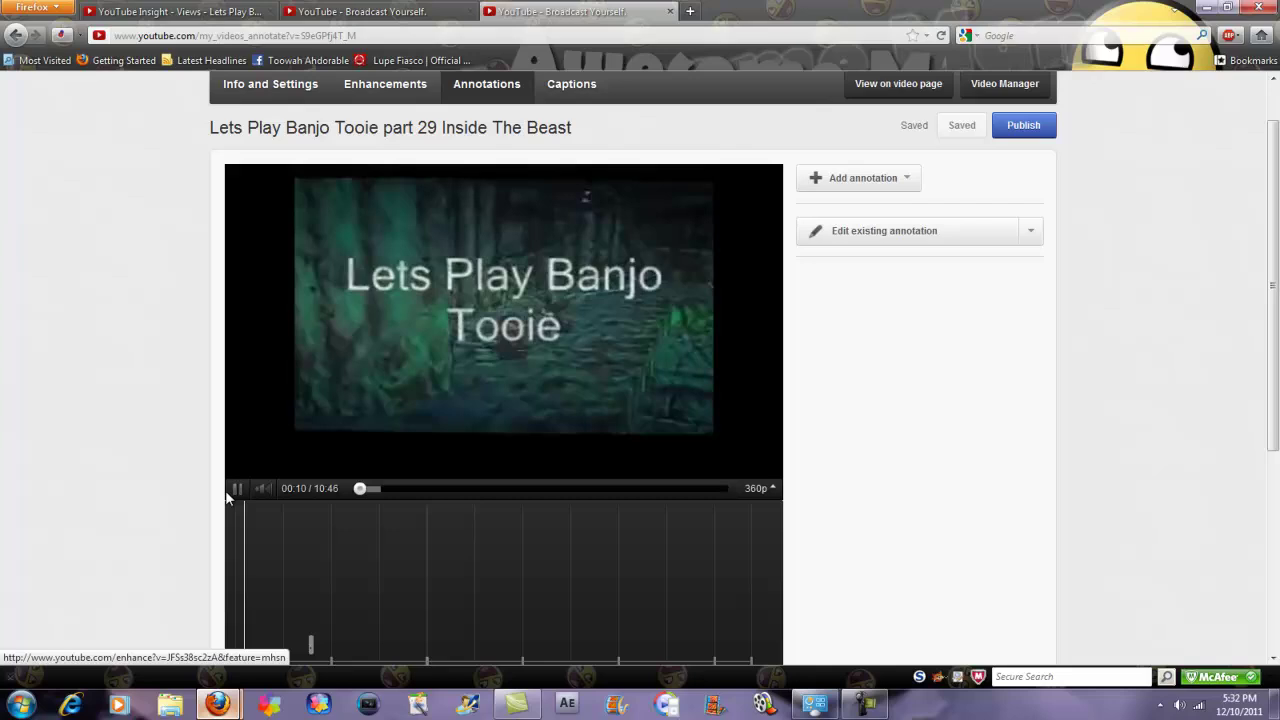
# - Pause the Banjo Tooie video at 0:12 of 10:46 in the annotations editor
pyautogui.click(237, 488)
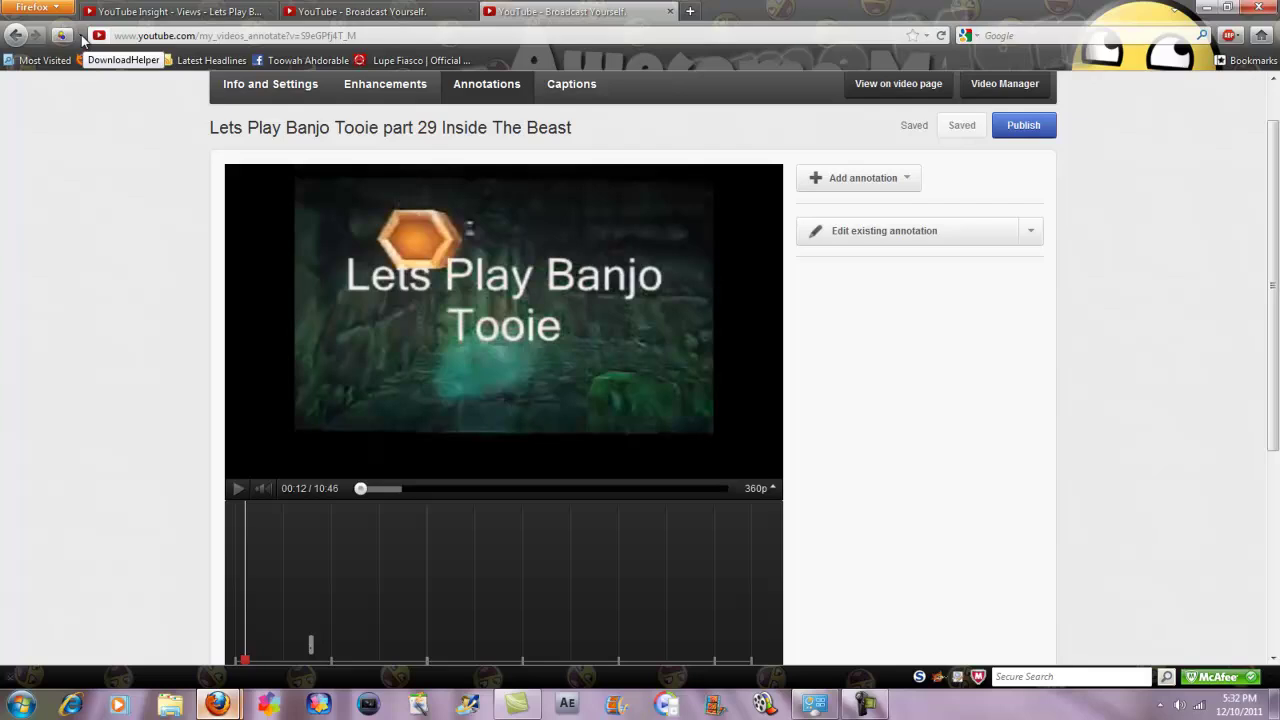
# - Download the medium-quality version via DownloadHelper as Banjo Tooie.mp4 on the Desktop
pyautogui.click(83, 37)
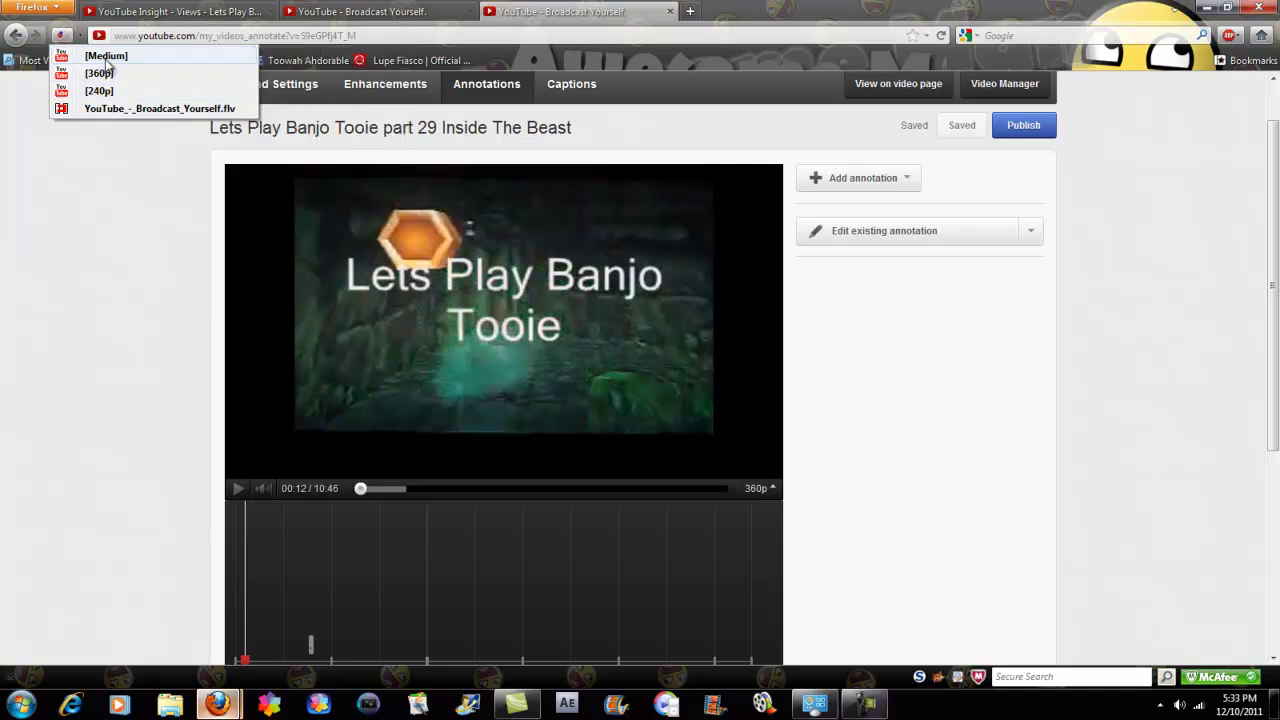
pyautogui.click(756, 488)
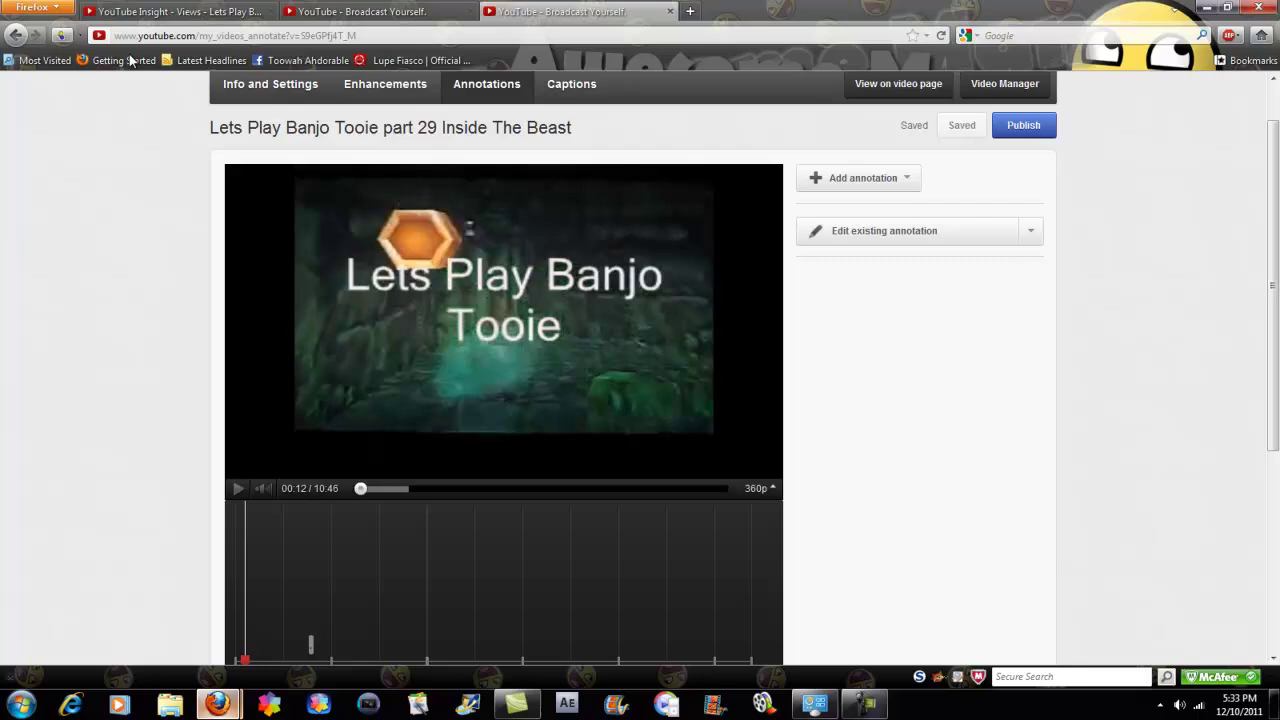
pyautogui.hotkey('ctrl', 's')
pyautogui.write('Banjo Tooie')
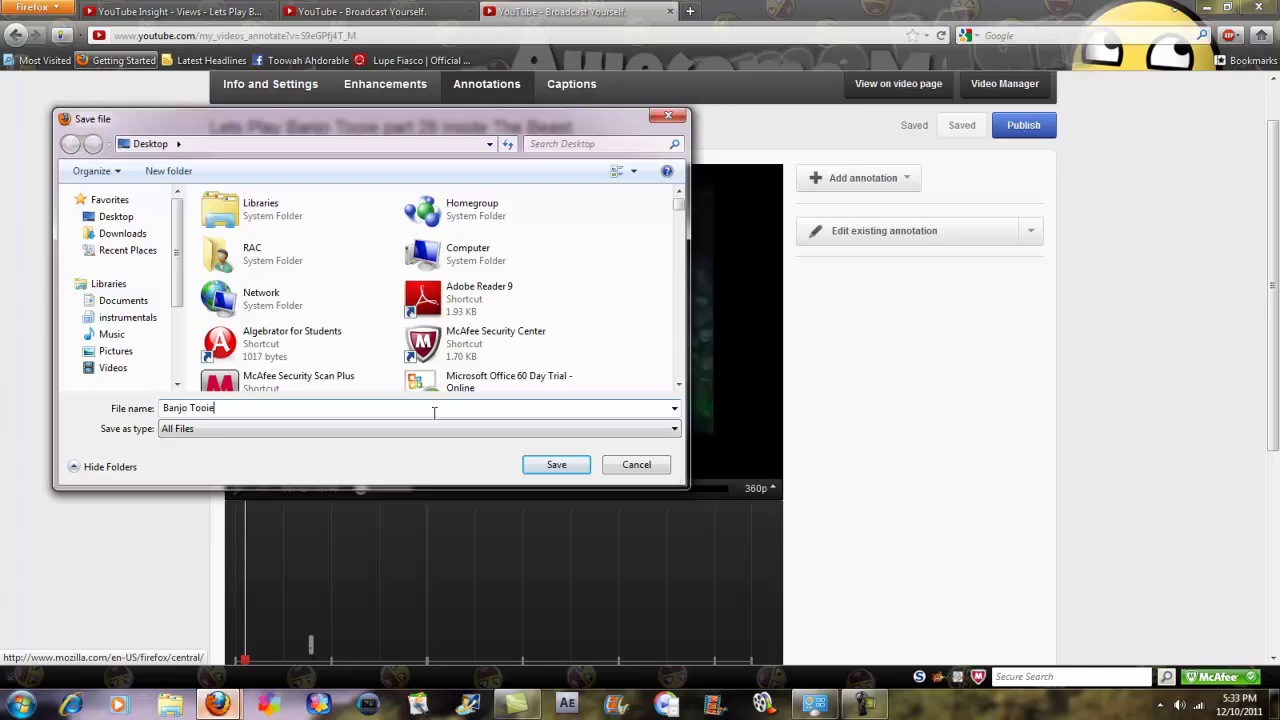
pyautogui.click(548, 468)
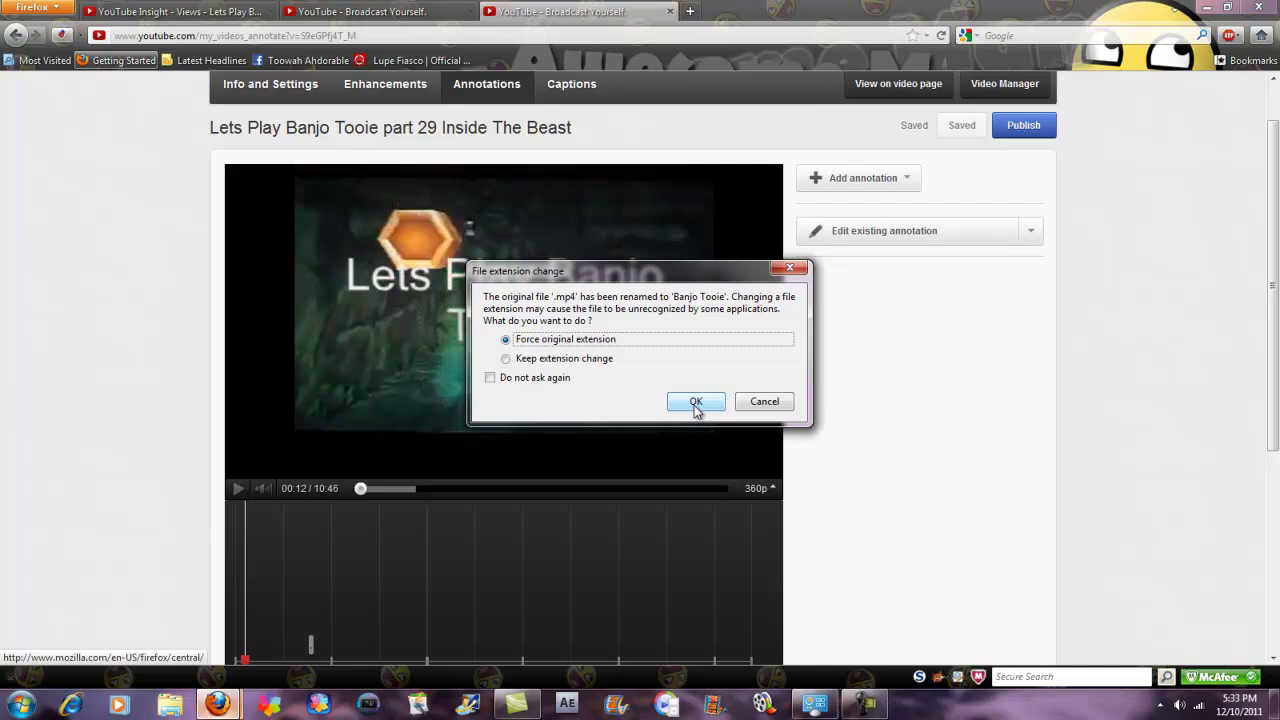
pyautogui.click(695, 403)
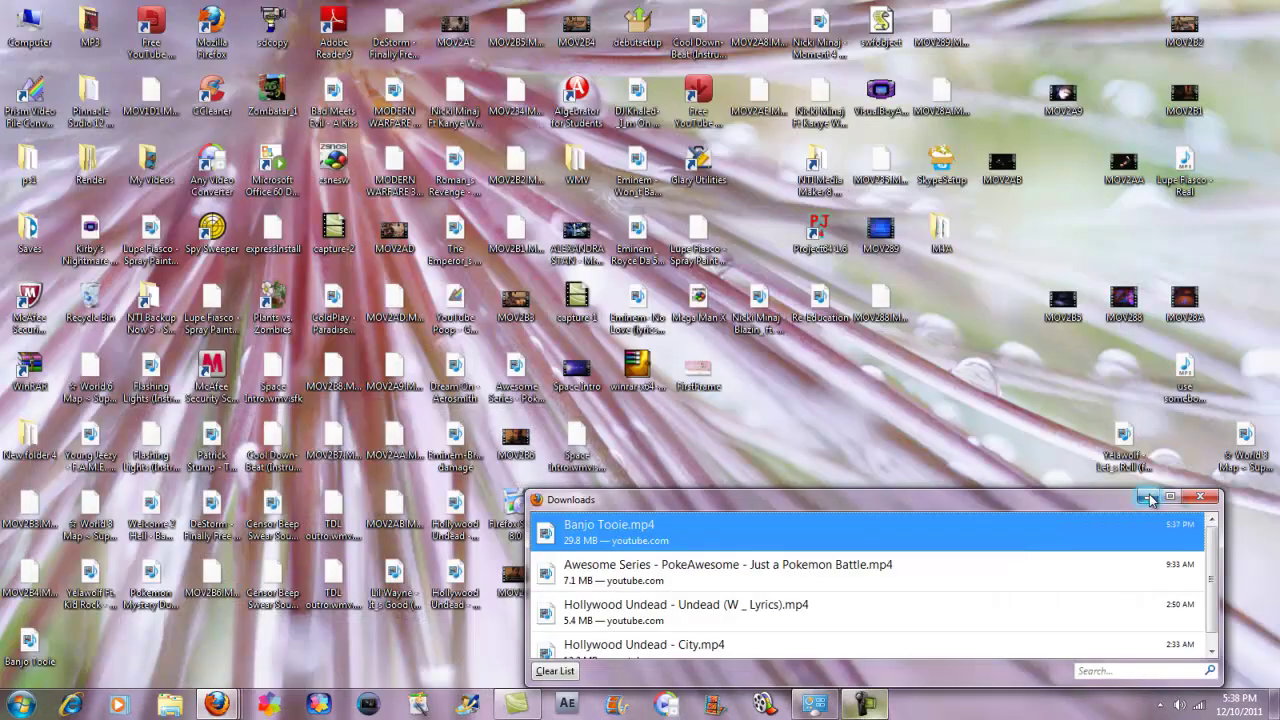
# - Play the downloaded Banjo Tooie video from the desktop in Windows Media Player, then minimize it
pyautogui.click(1147, 497)
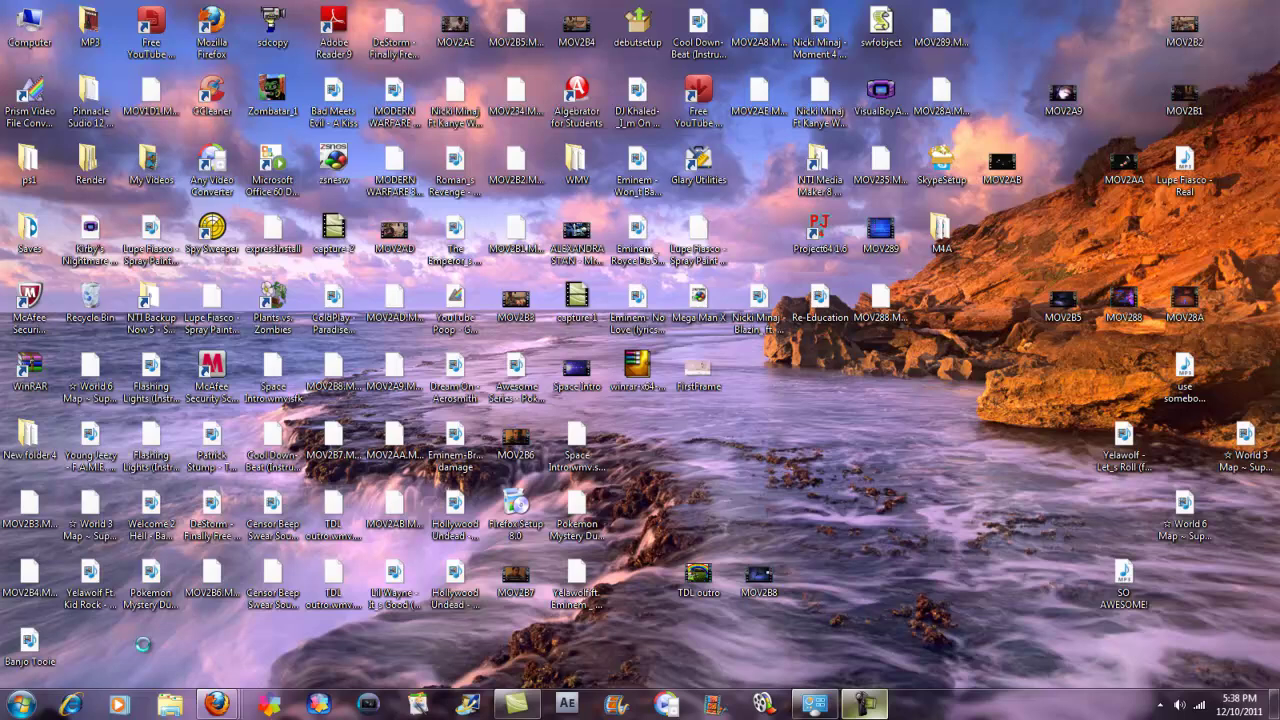
pyautogui.doubleClick(28, 645)
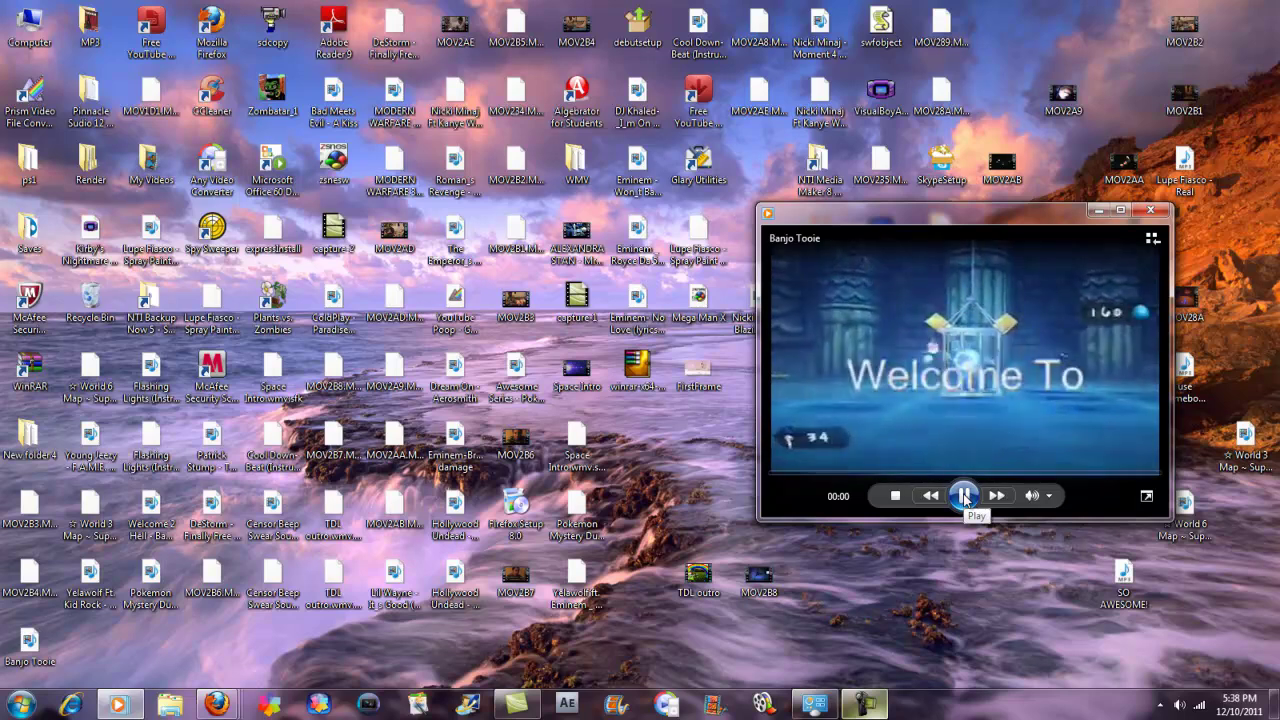
pyautogui.click(964, 495)
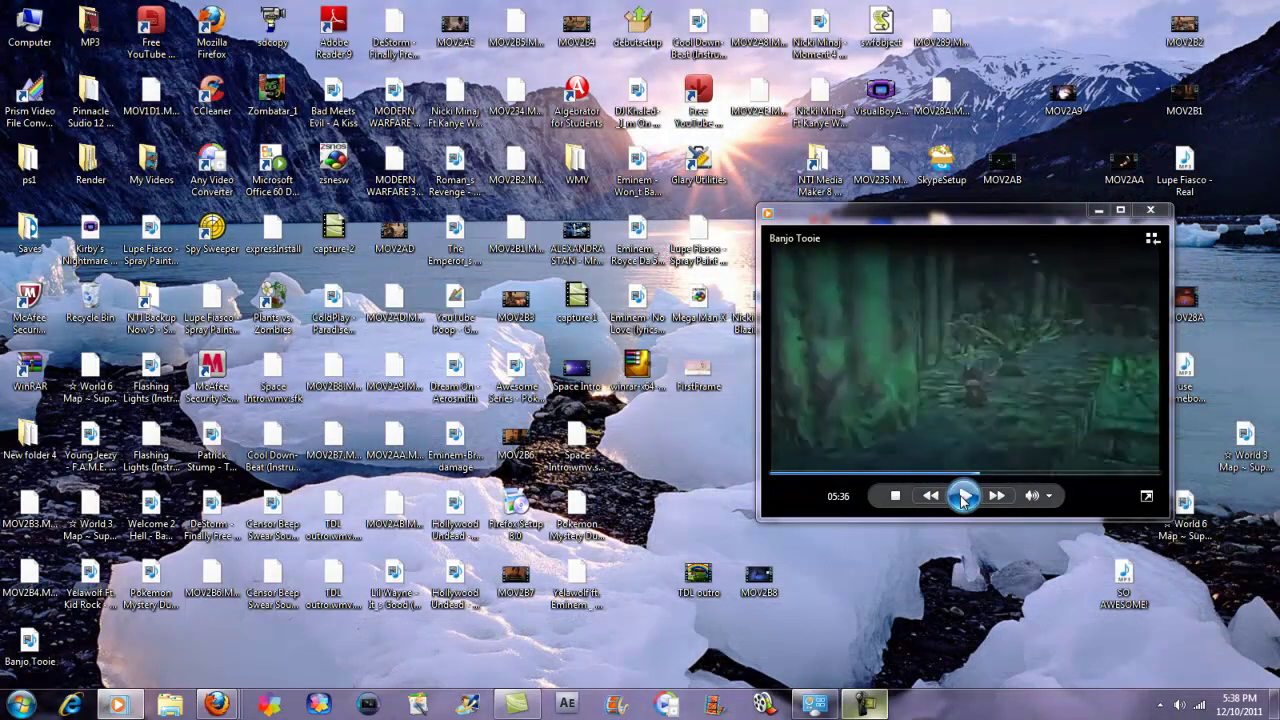
pyautogui.click(1098, 210)
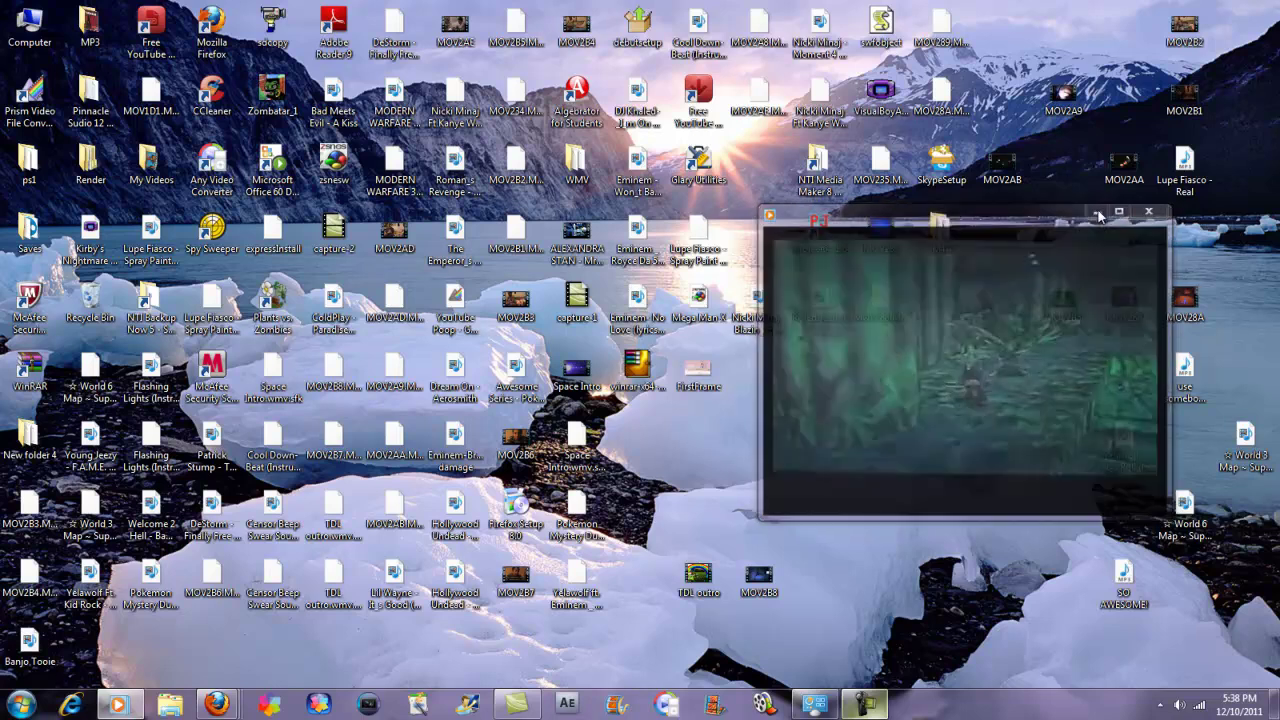
pyautogui.moveTo(216, 705)
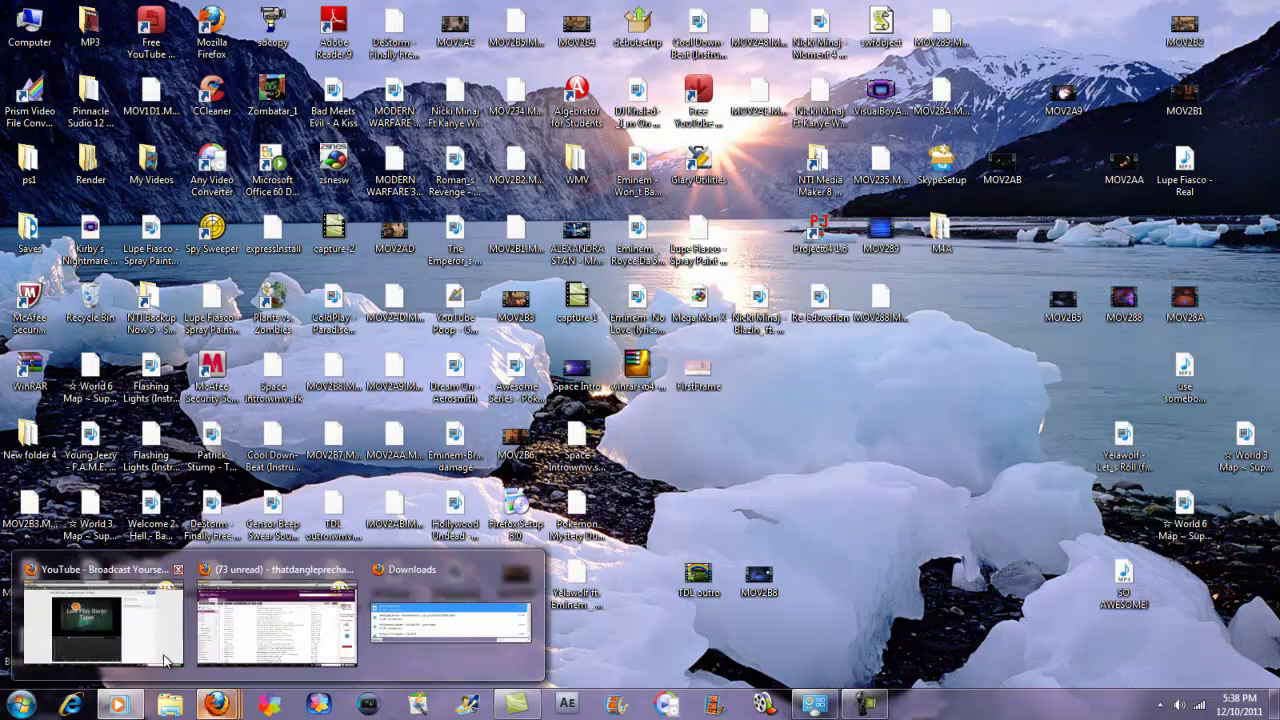
# - Sign out of the current YouTube account from the removed video's watch page
pyautogui.click(122, 634)
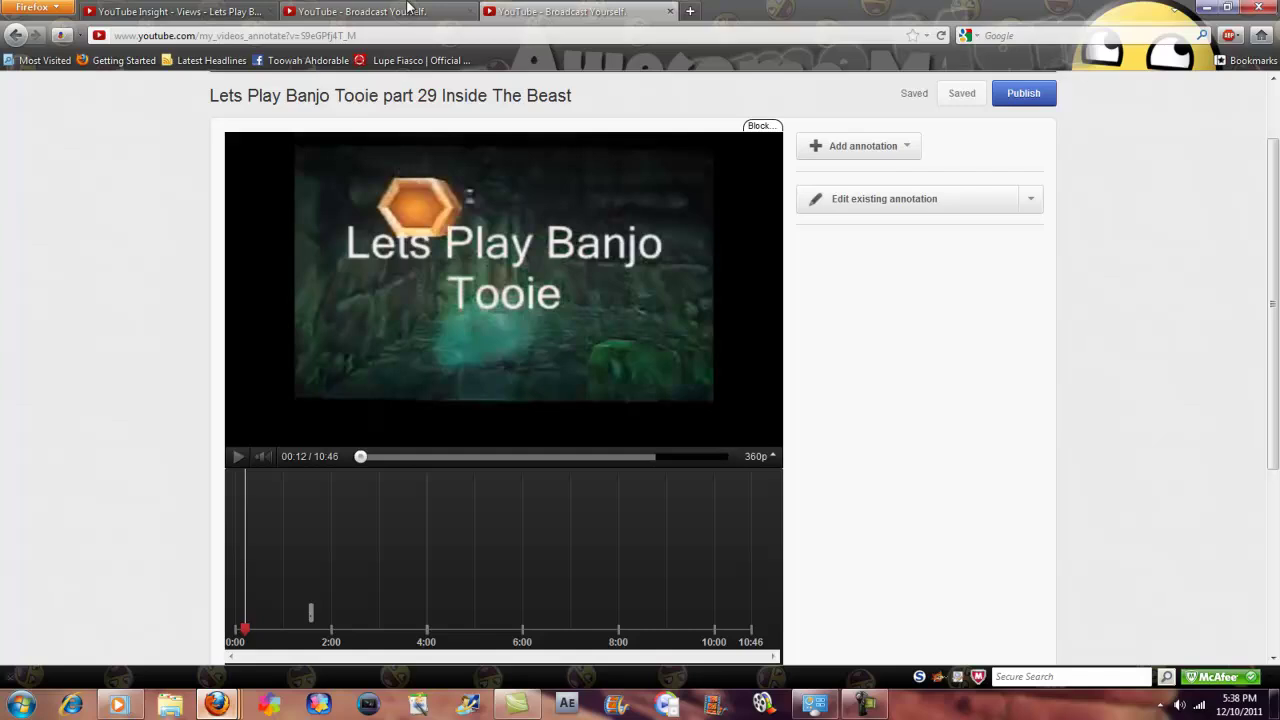
pyautogui.click(360, 11)
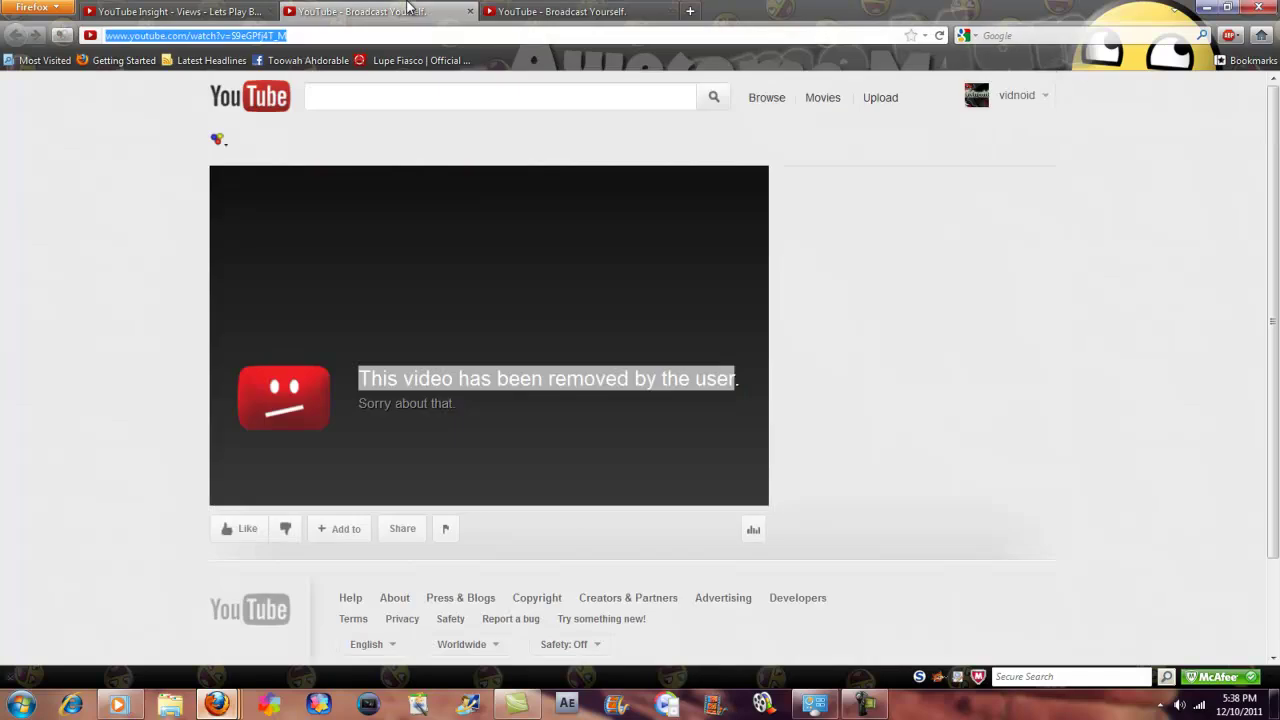
pyautogui.click(1035, 105)
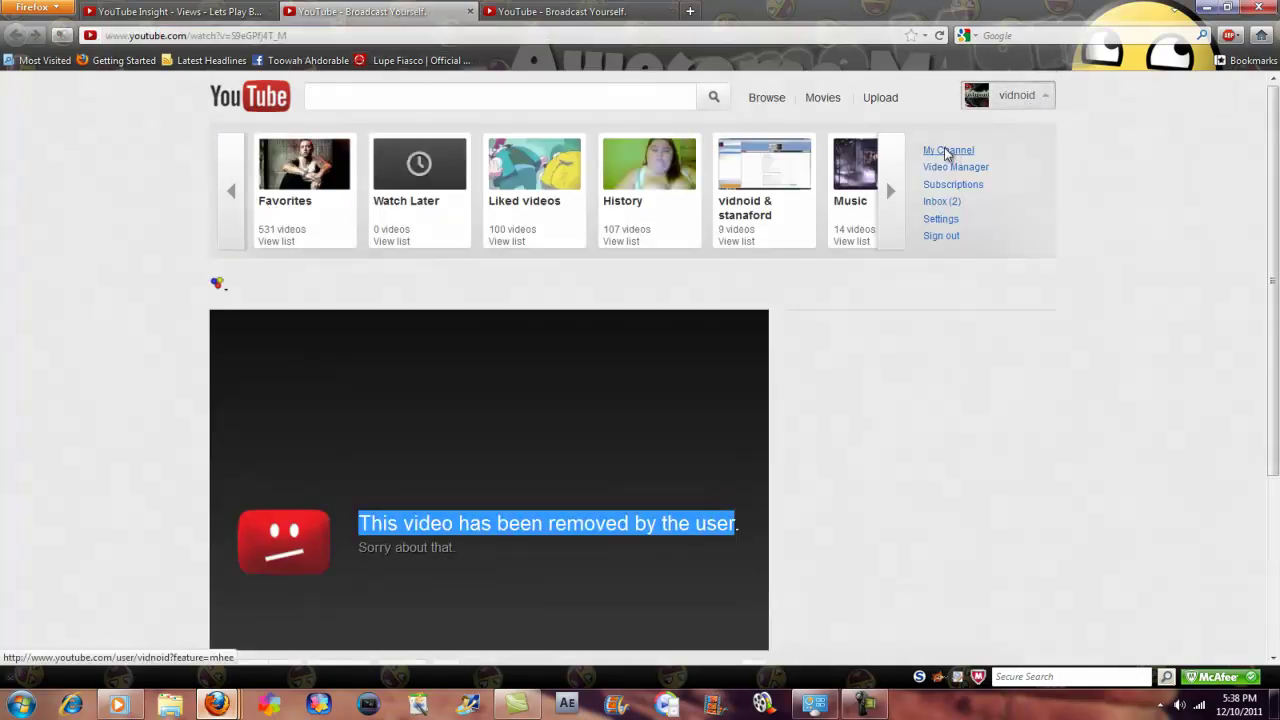
pyautogui.click(943, 238)
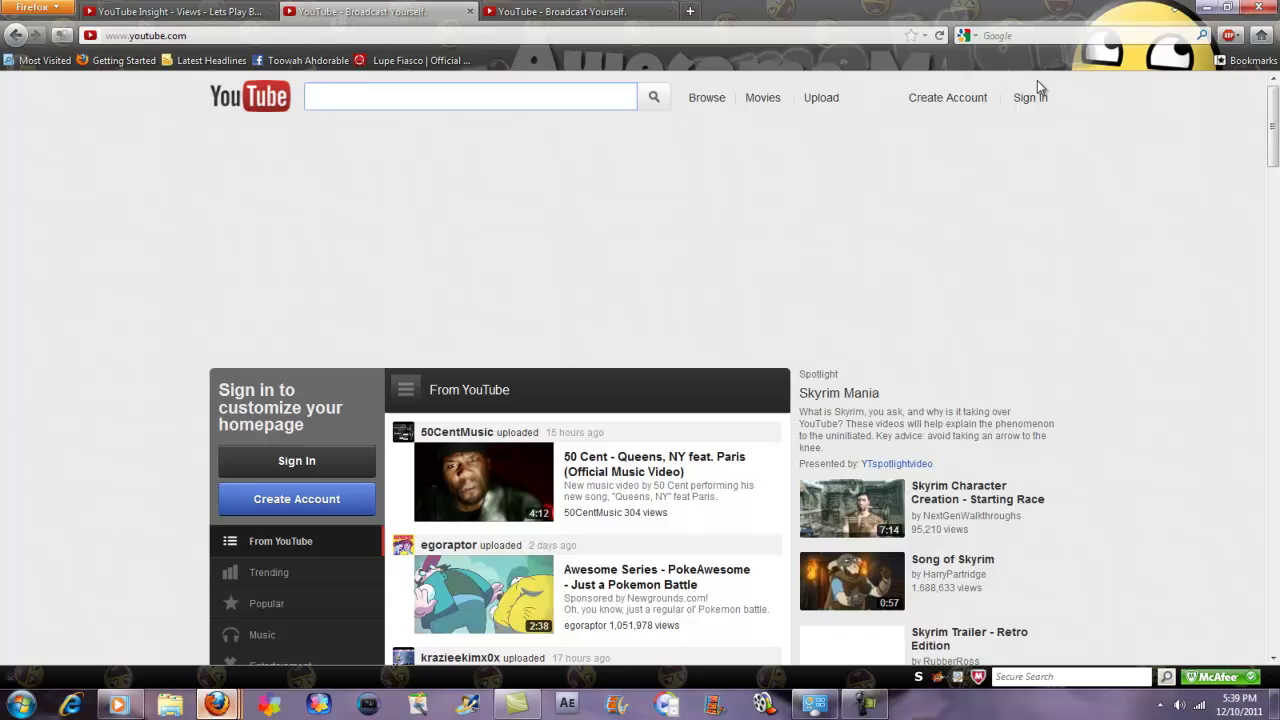
# - Sign in with the other saved account and go to its channel page
pyautogui.click(1030, 96)
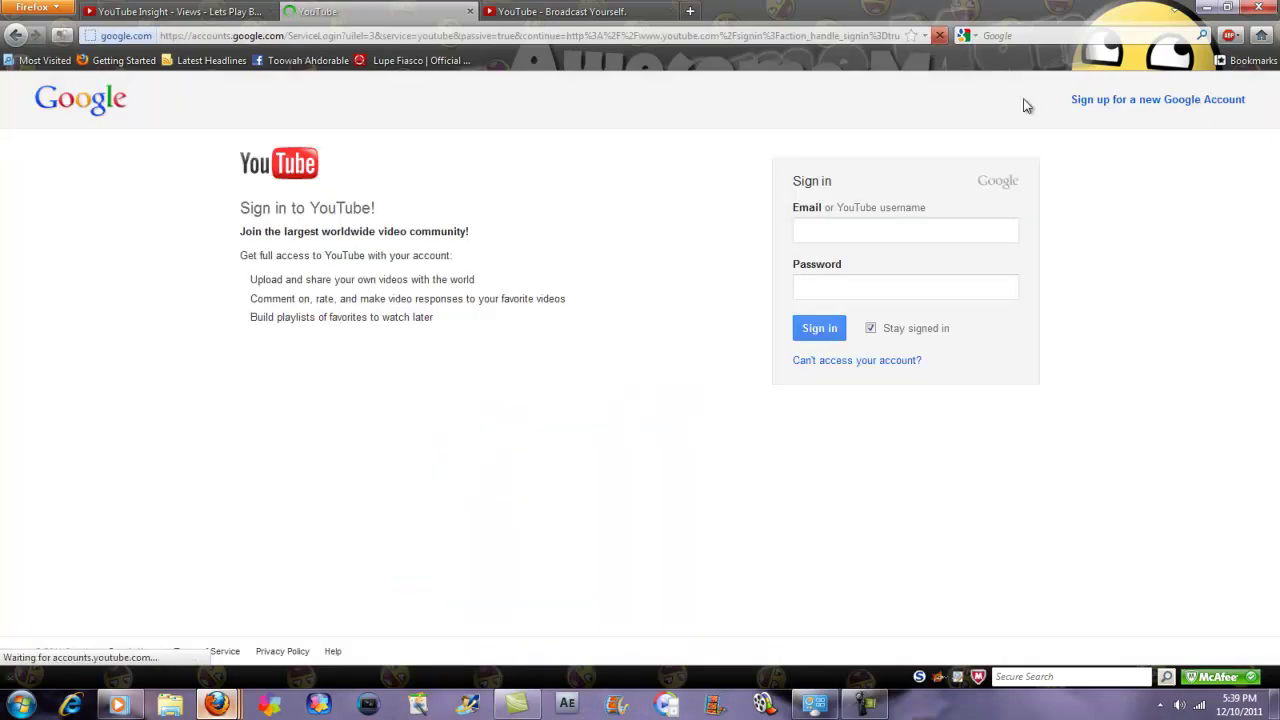
pyautogui.click(912, 224)
pyautogui.write('t')
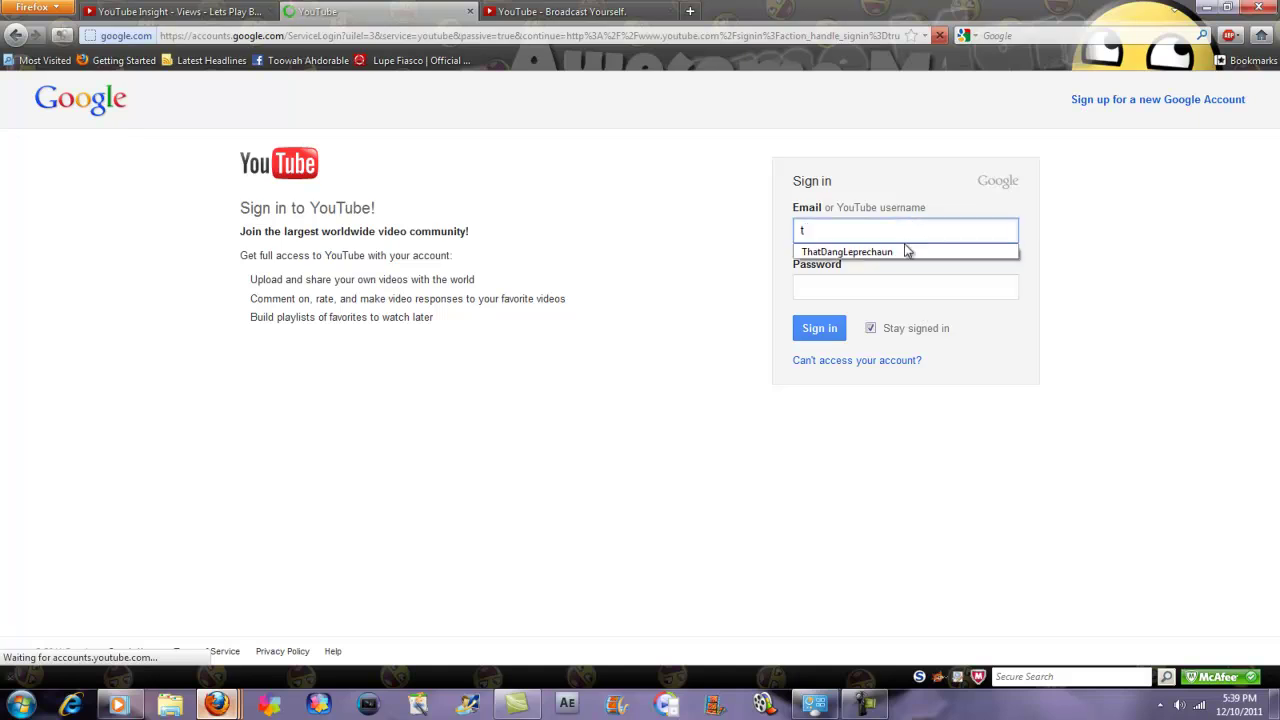
pyautogui.click(860, 251)
pyautogui.click(820, 328)
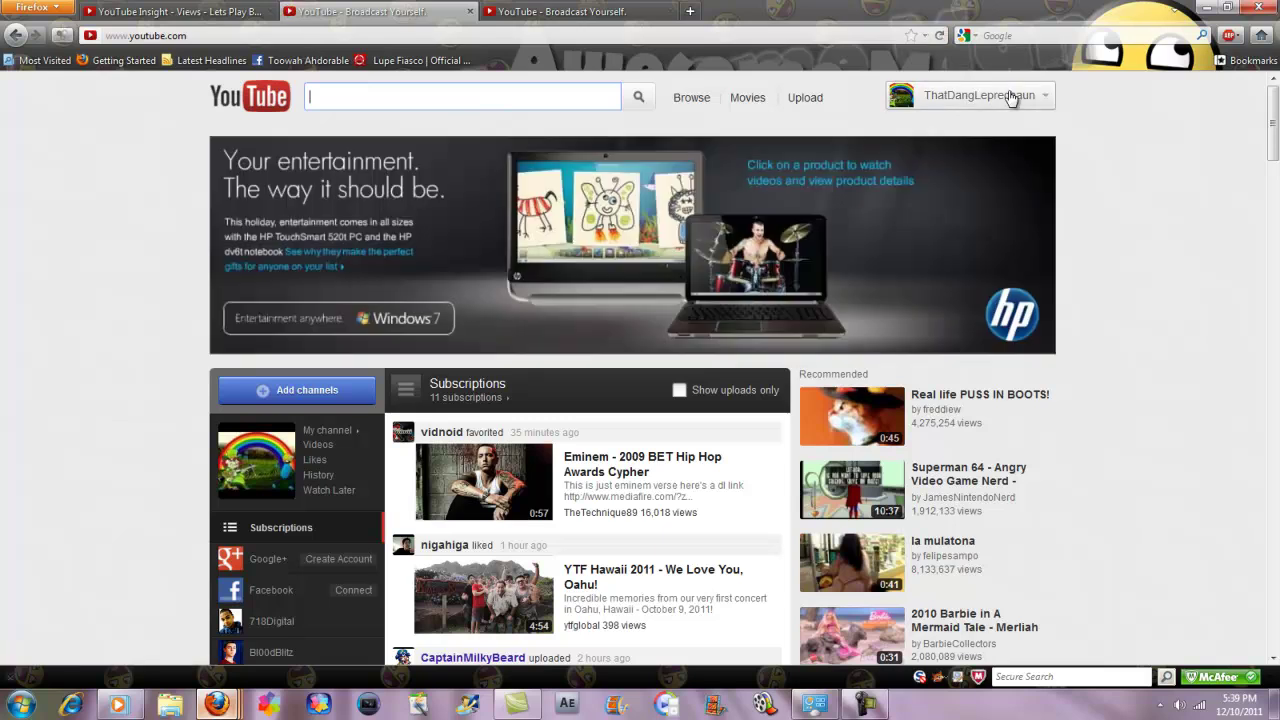
pyautogui.click(1012, 97)
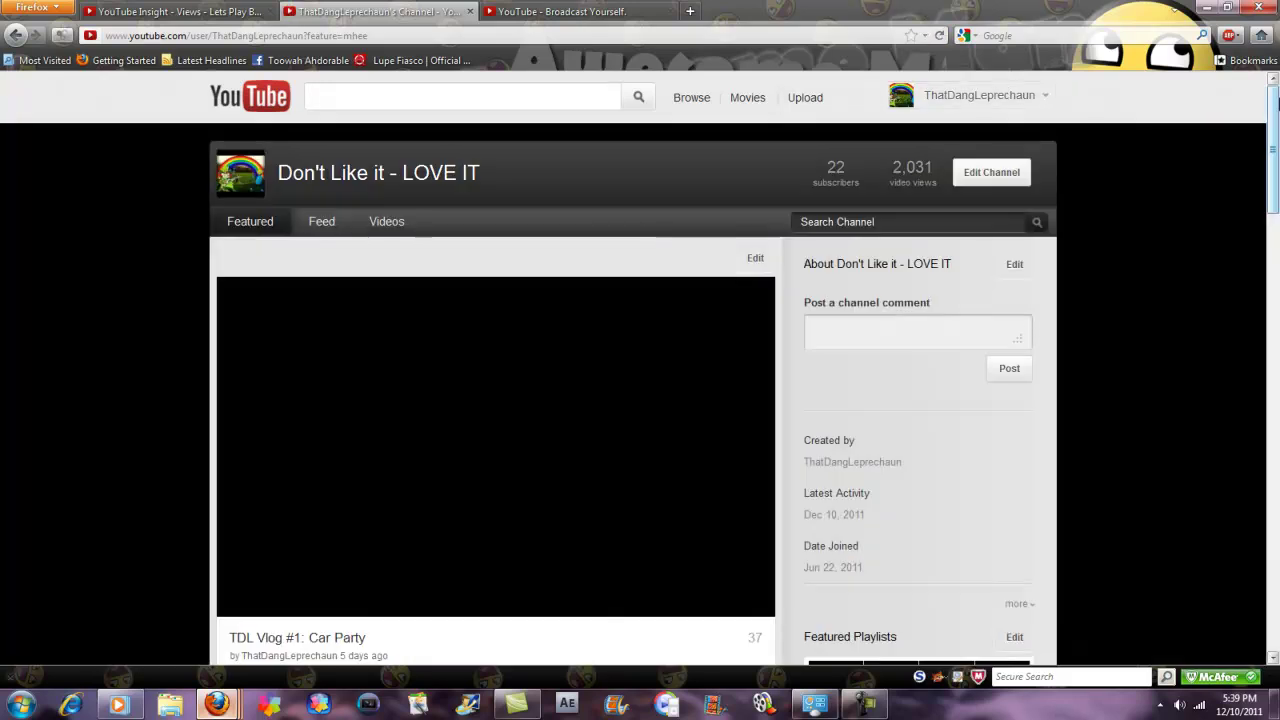
pyautogui.scroll(-1, 1027, 122)
pyautogui.click(1027, 122)
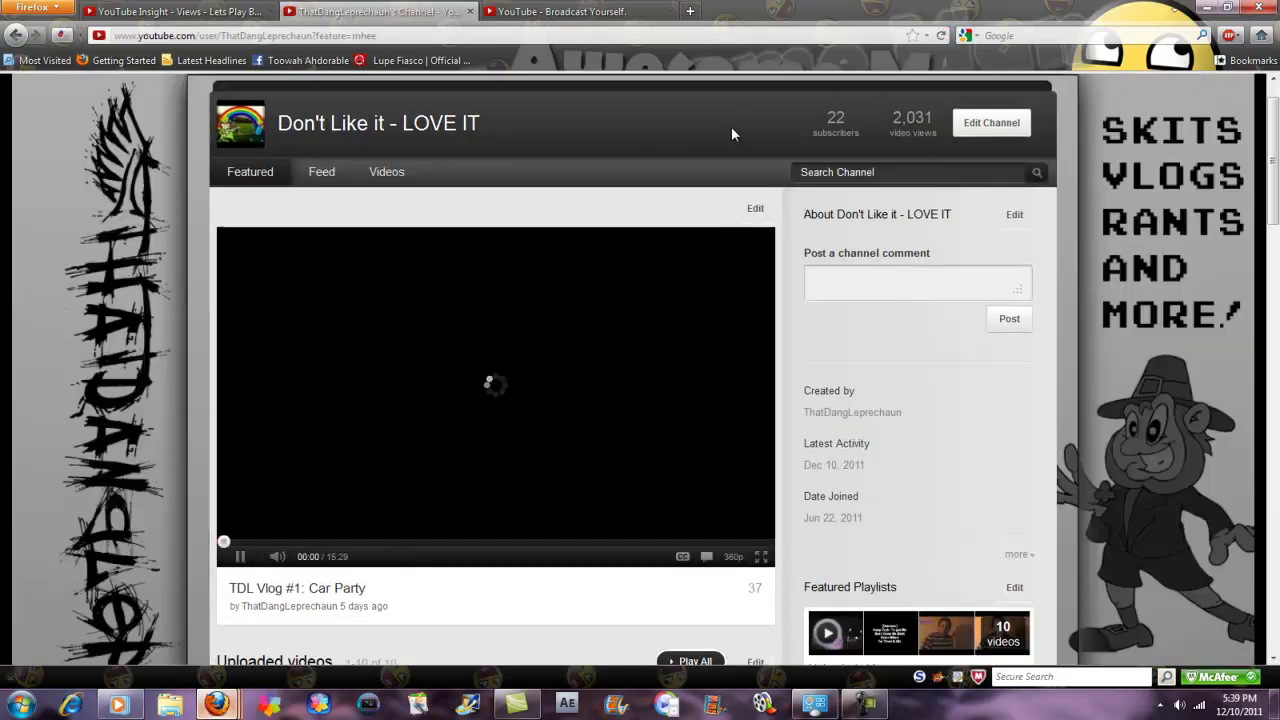
pyautogui.moveTo(777, 114); pyautogui.dragTo(935, 125)
pyautogui.scroll(-3, 763, 268)
pyautogui.scroll(-8, 763, 268)
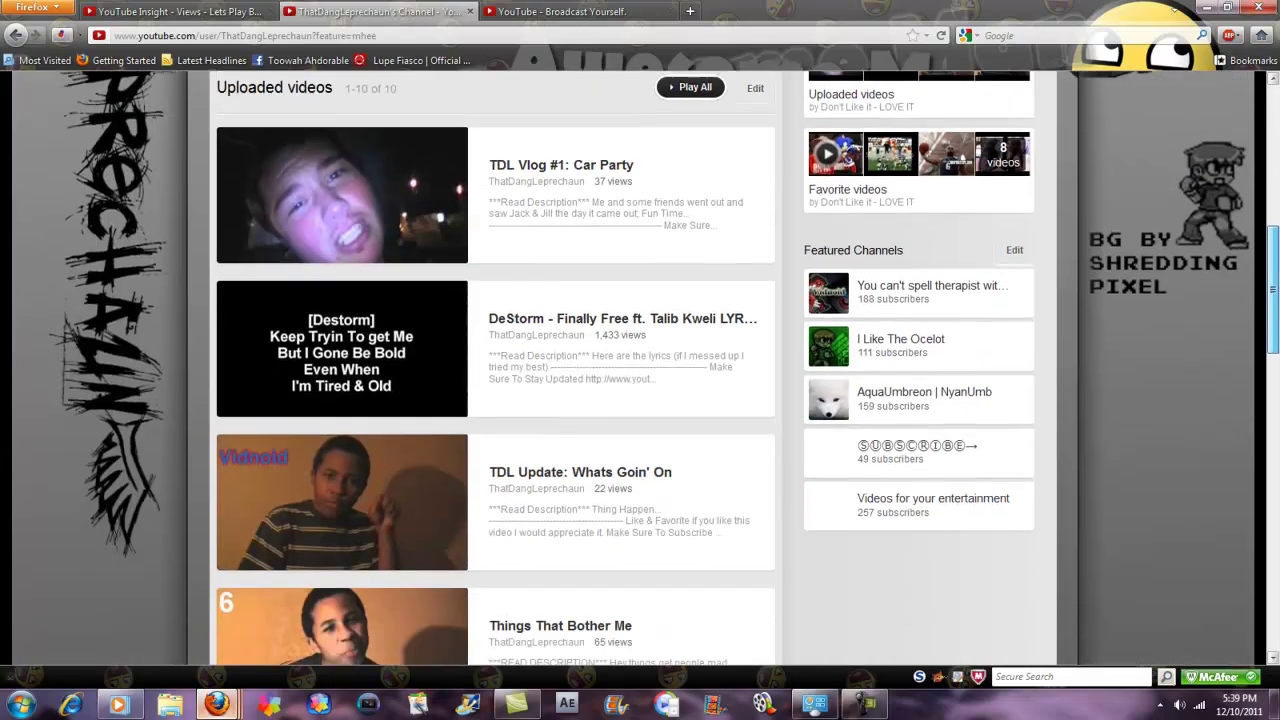
pyautogui.scroll(-2, 763, 268)
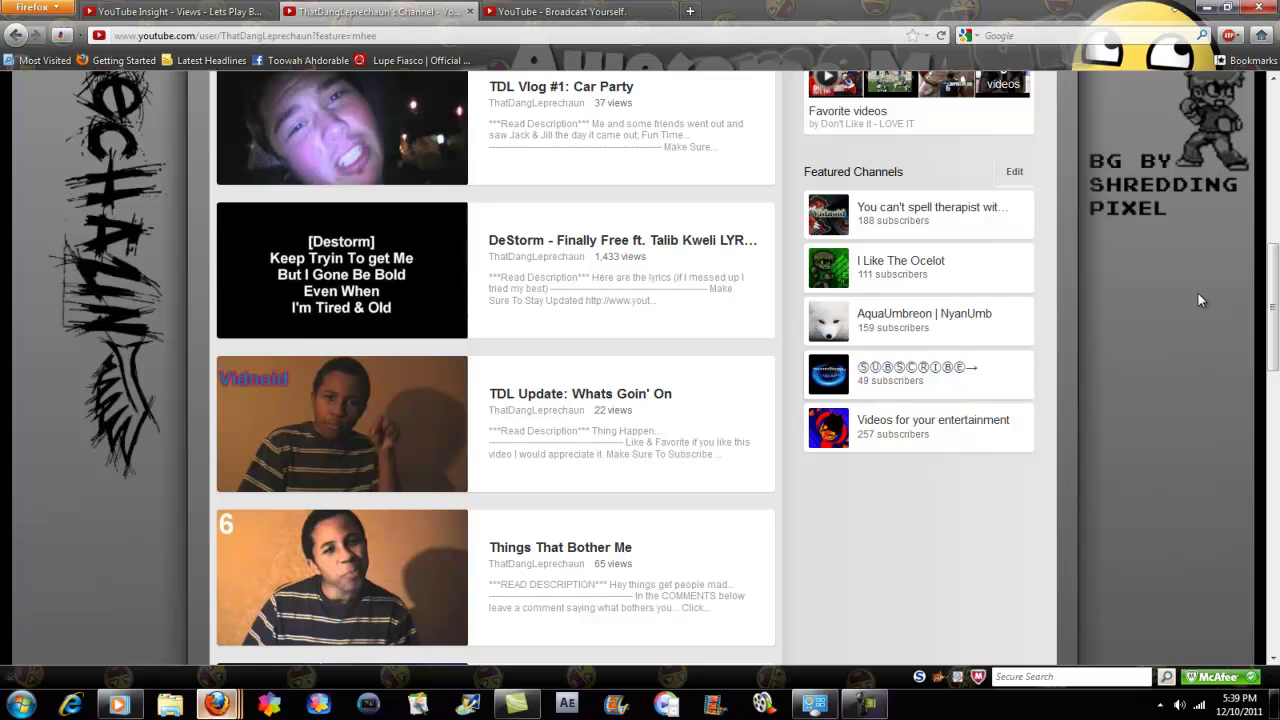
pyautogui.moveTo(1275, 318); pyautogui.dragTo(1275, 228)
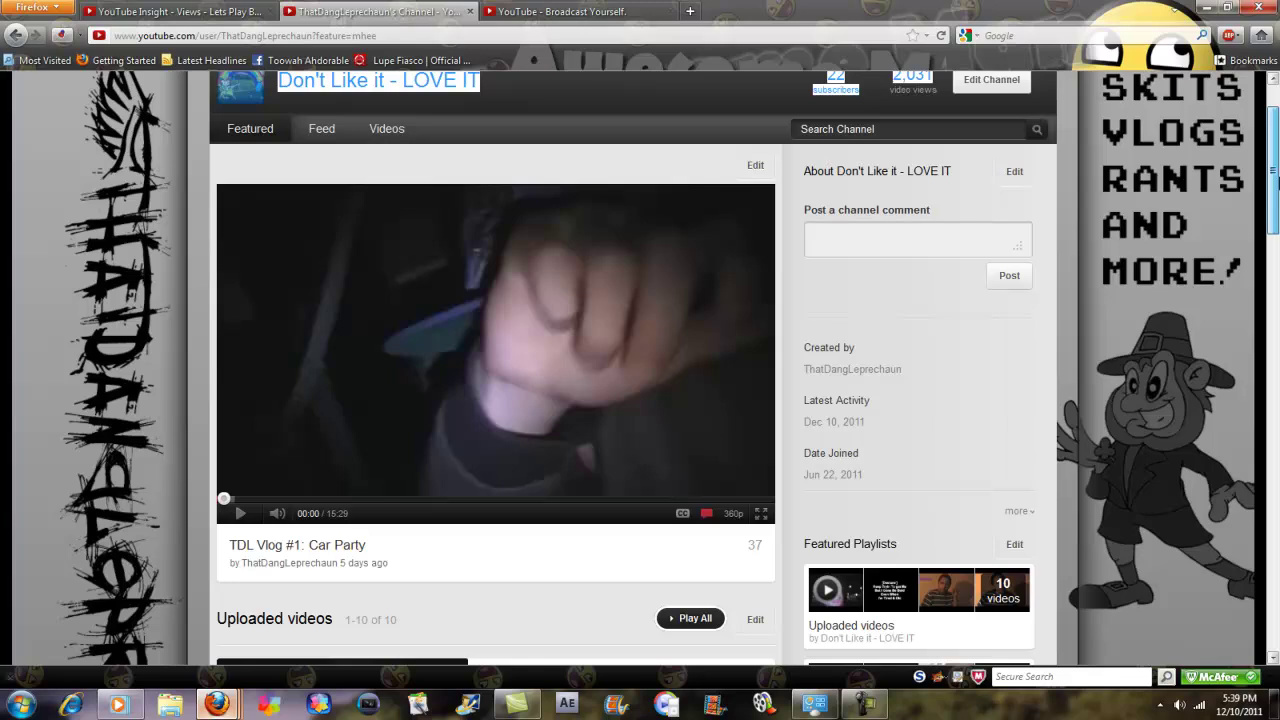
pyautogui.moveTo(1275, 228); pyautogui.dragTo(1275, 160)
pyautogui.click(723, 161)
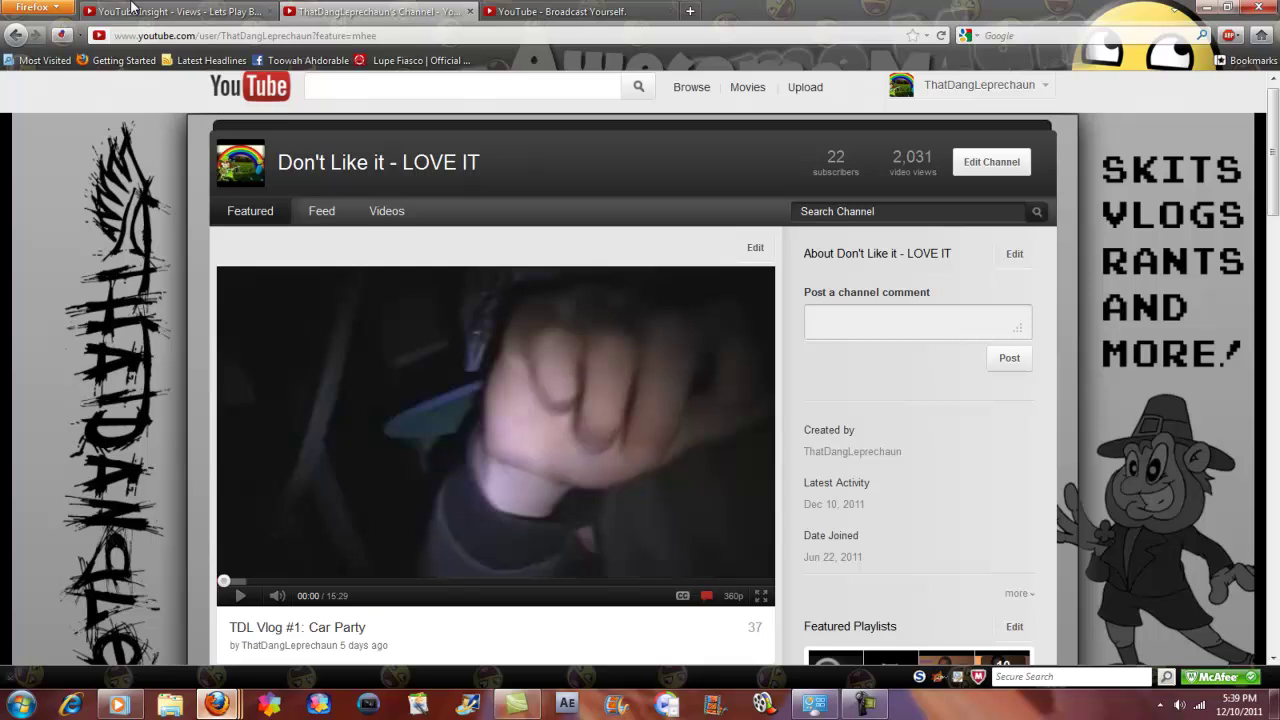
# - Cycle through the Insight and channel tabs back to the Banjo Tooie part 29 annotations editor
pyautogui.click(234, 8)
pyautogui.click(380, 11)
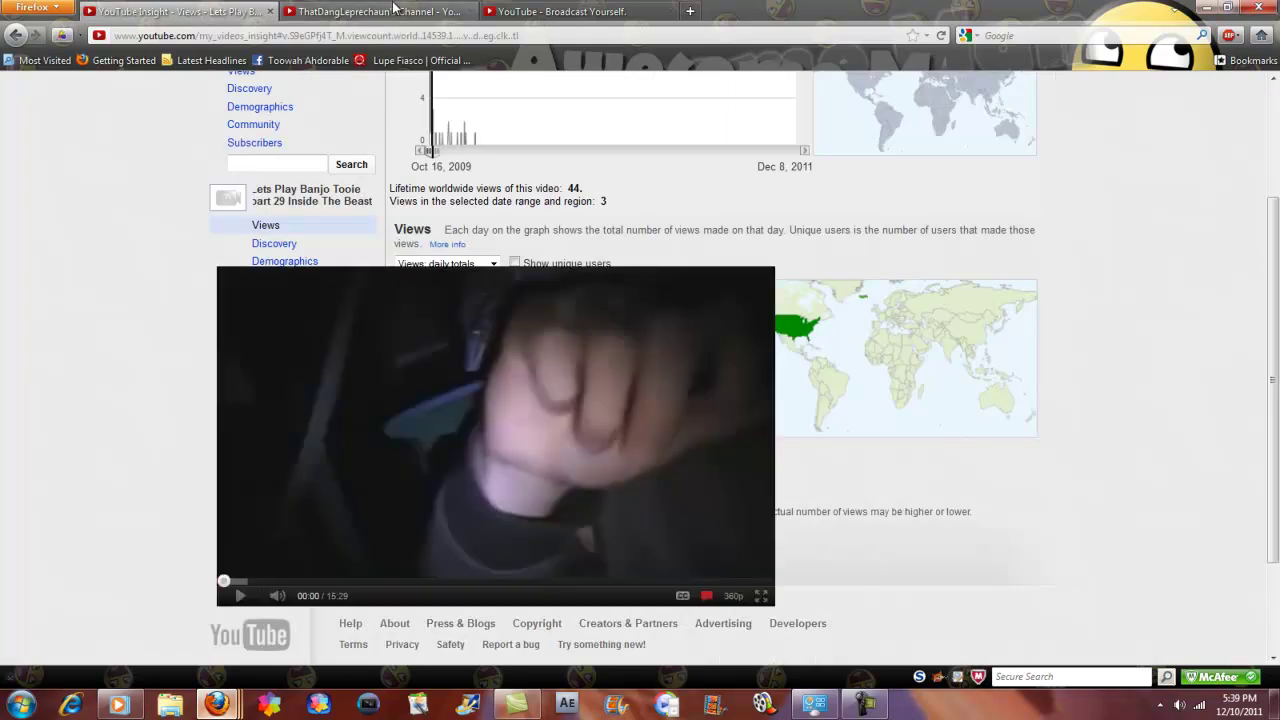
pyautogui.click(563, 8)
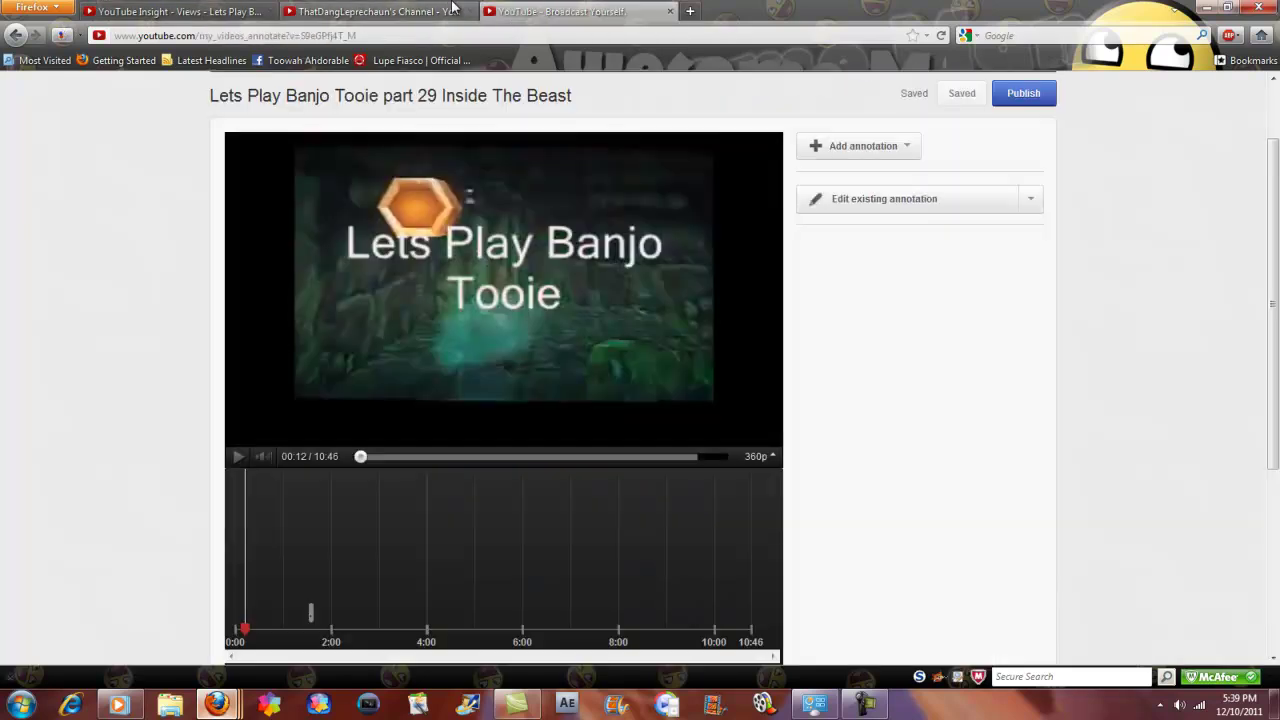